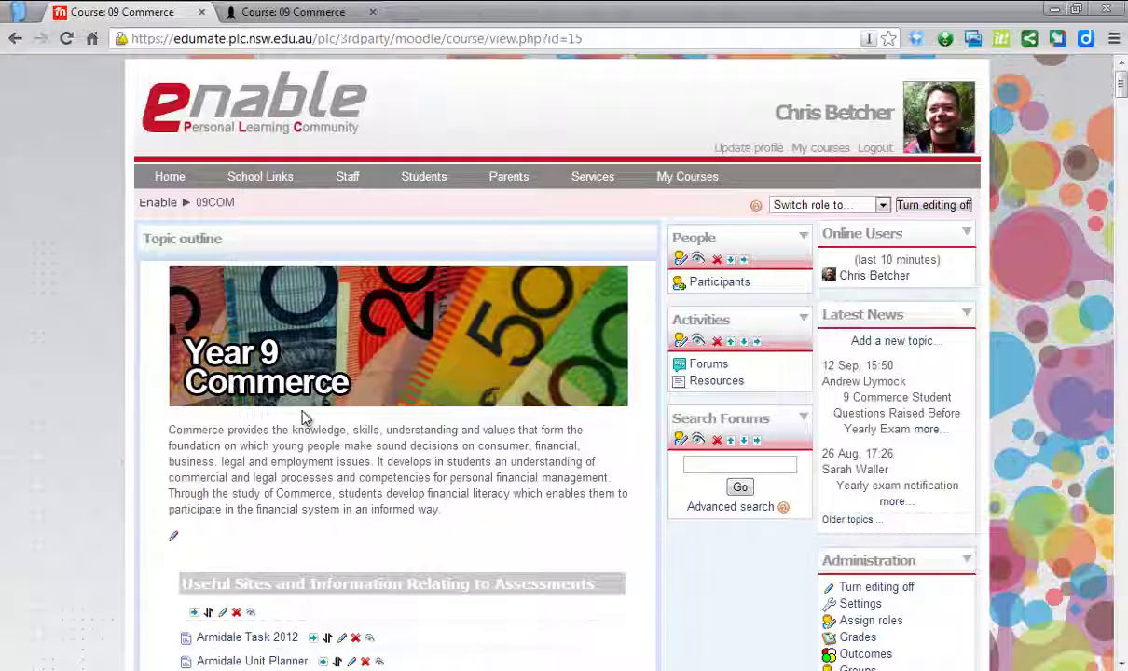
# - Compare the new empty 09COM course with the old 09 Commerce course, then find its Administration block
pyautogui.click(290, 12)
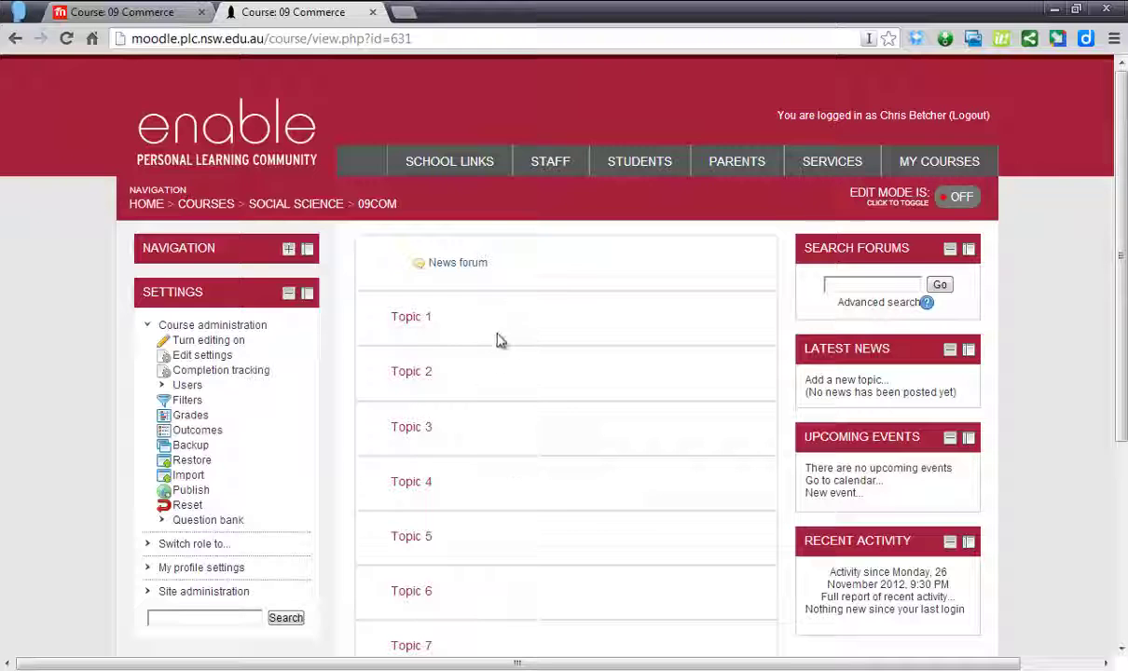
pyautogui.scroll(-2, 586, 501)
pyautogui.scroll(-1, 587, 500)
pyautogui.scroll(3, 586, 501)
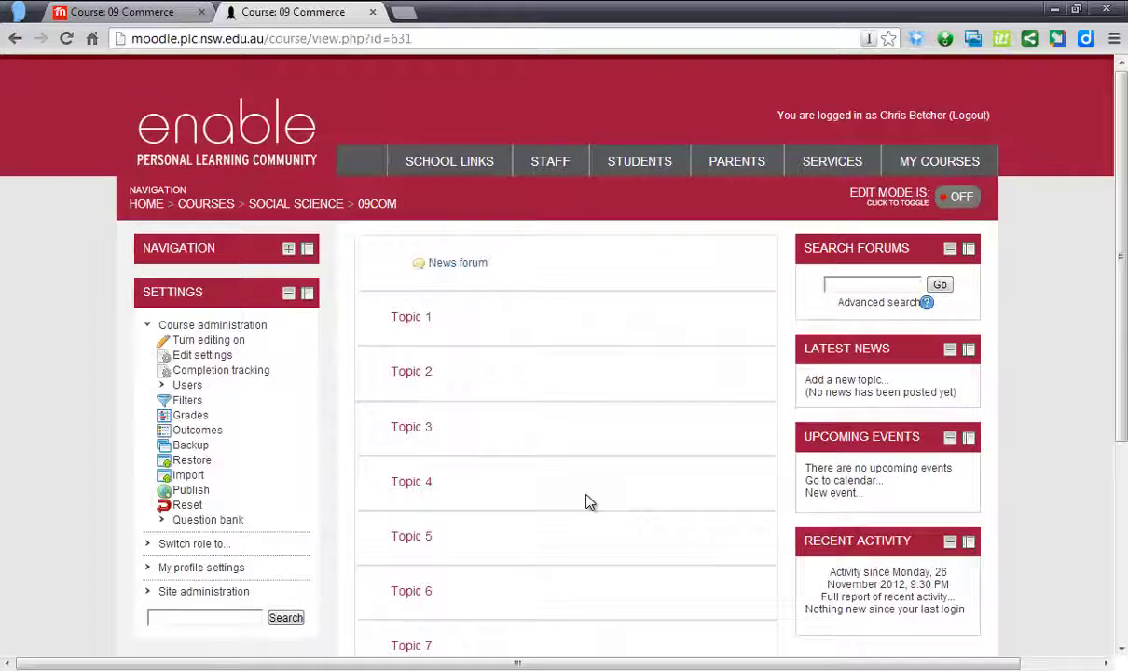
pyautogui.click(138, 13)
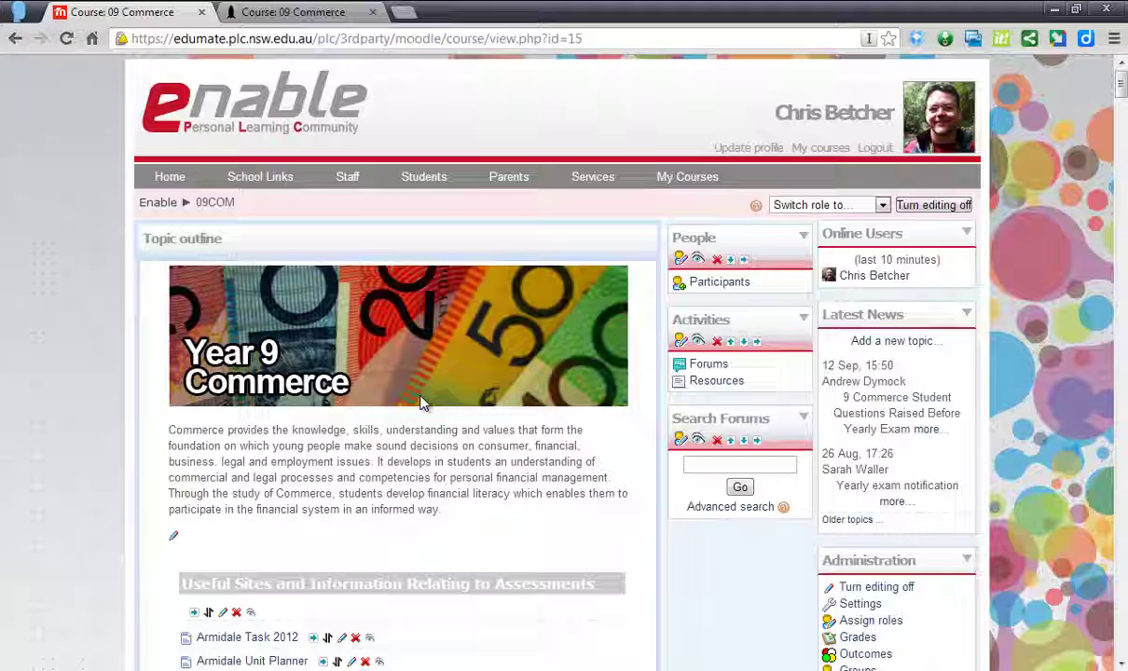
pyautogui.click(296, 22)
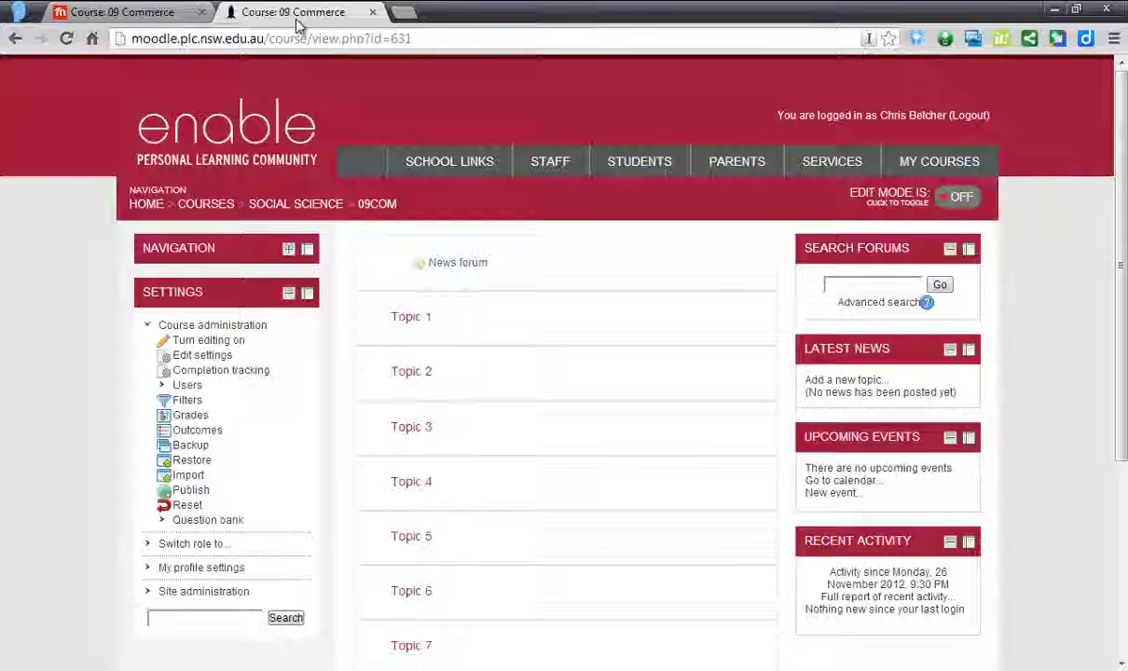
pyautogui.click(166, 18)
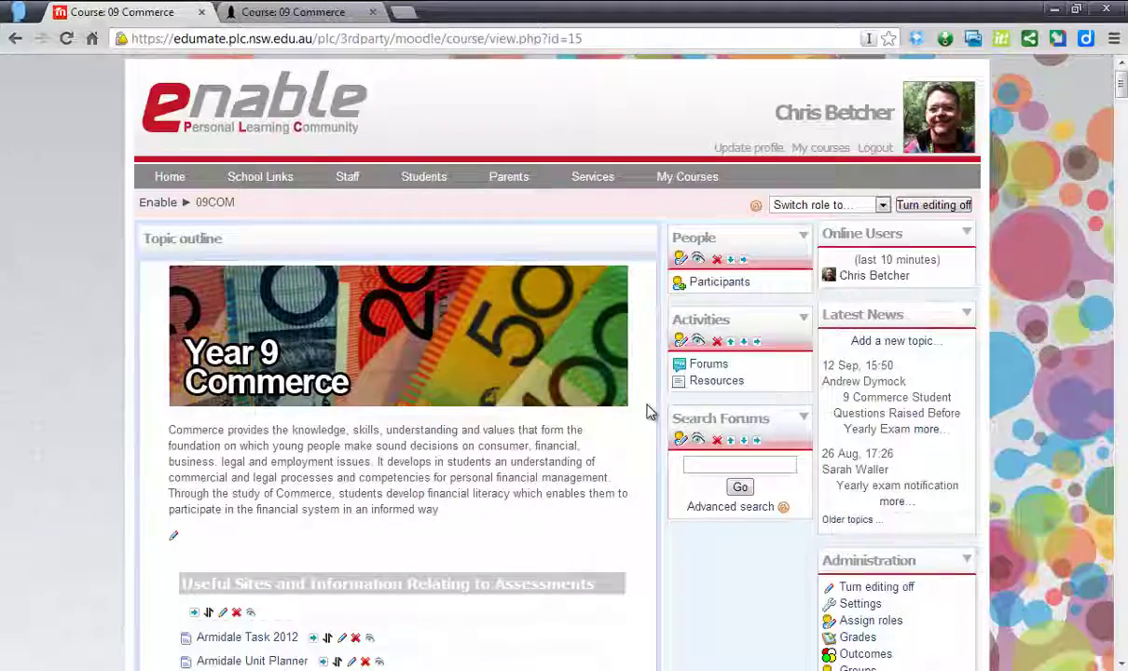
pyautogui.scroll(-1, 650, 413)
pyautogui.scroll(-3, 650, 412)
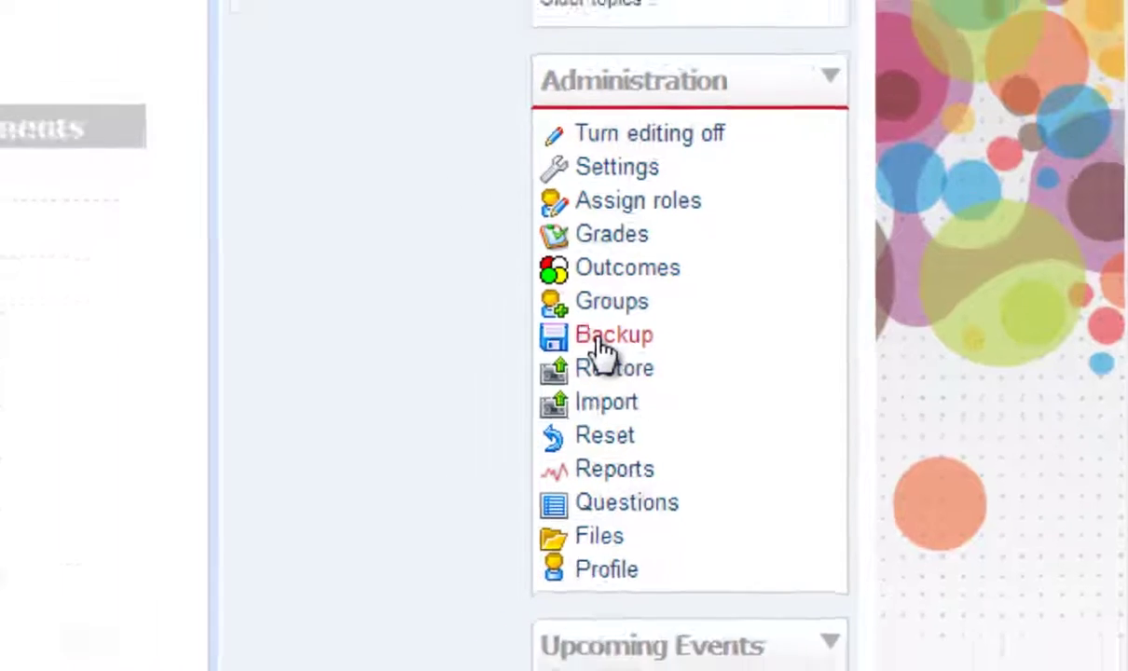
# - Start a backup of the old course and set User Data to None for every item
pyautogui.click(511, 347)
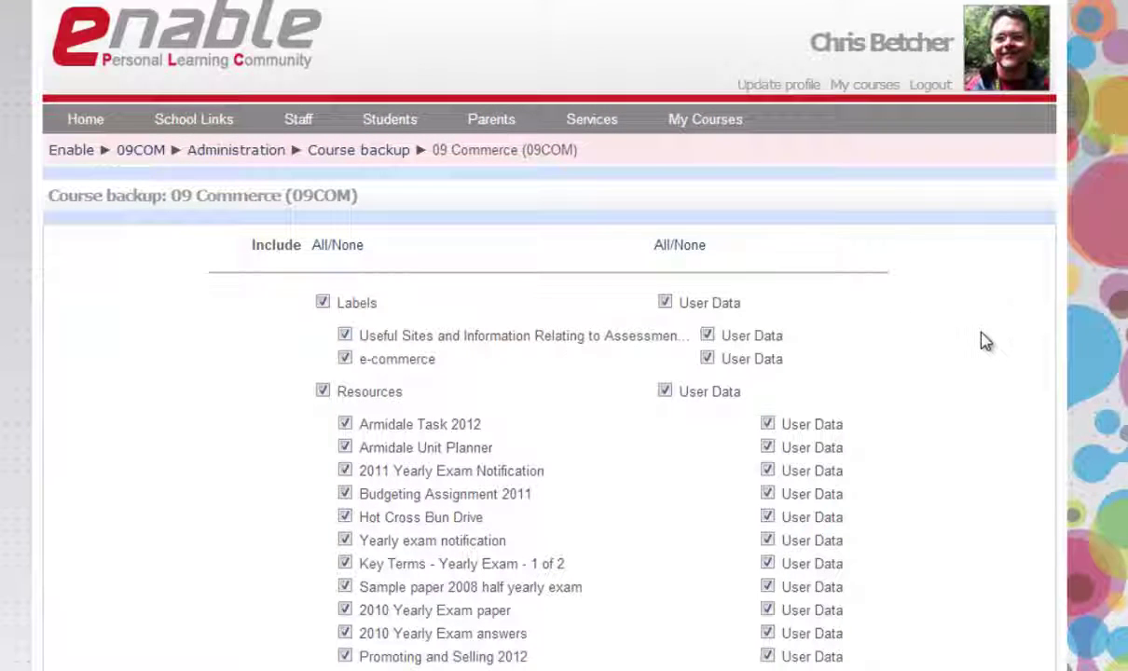
pyautogui.scroll(-3, 986, 342)
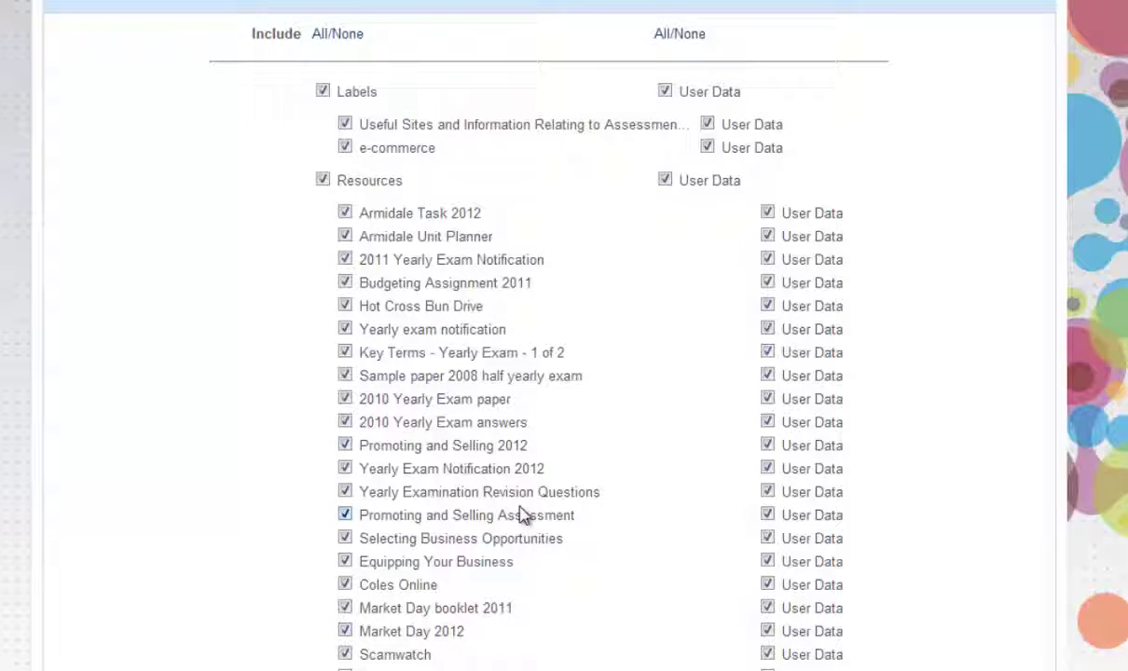
pyautogui.scroll(-3, 523, 515)
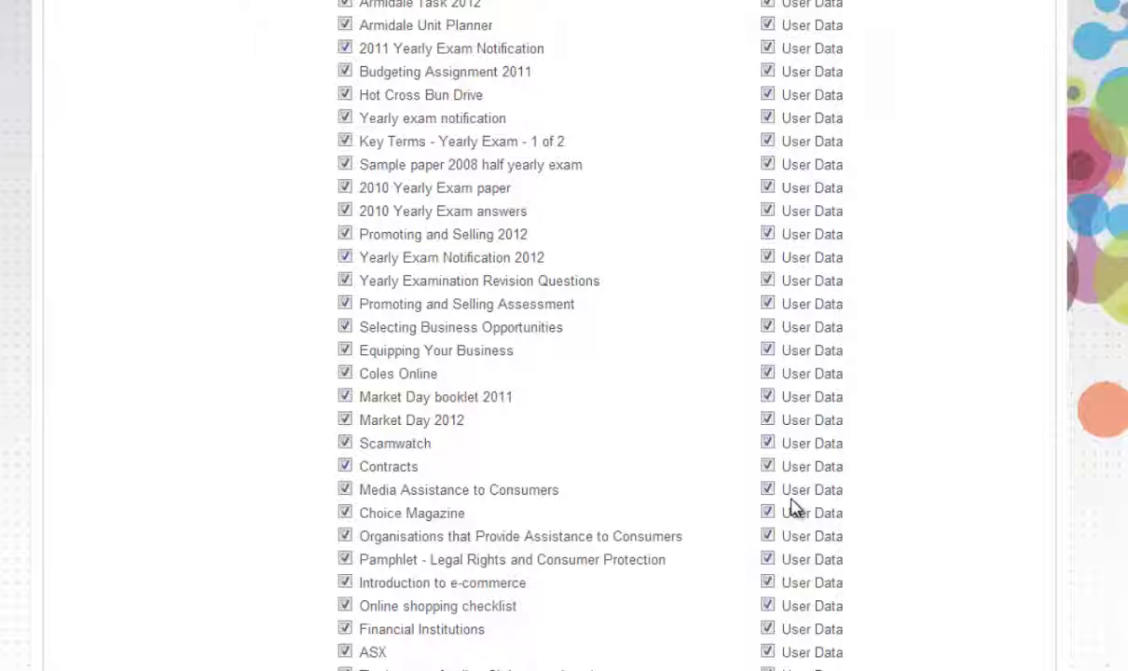
pyautogui.scroll(4, 894, 453)
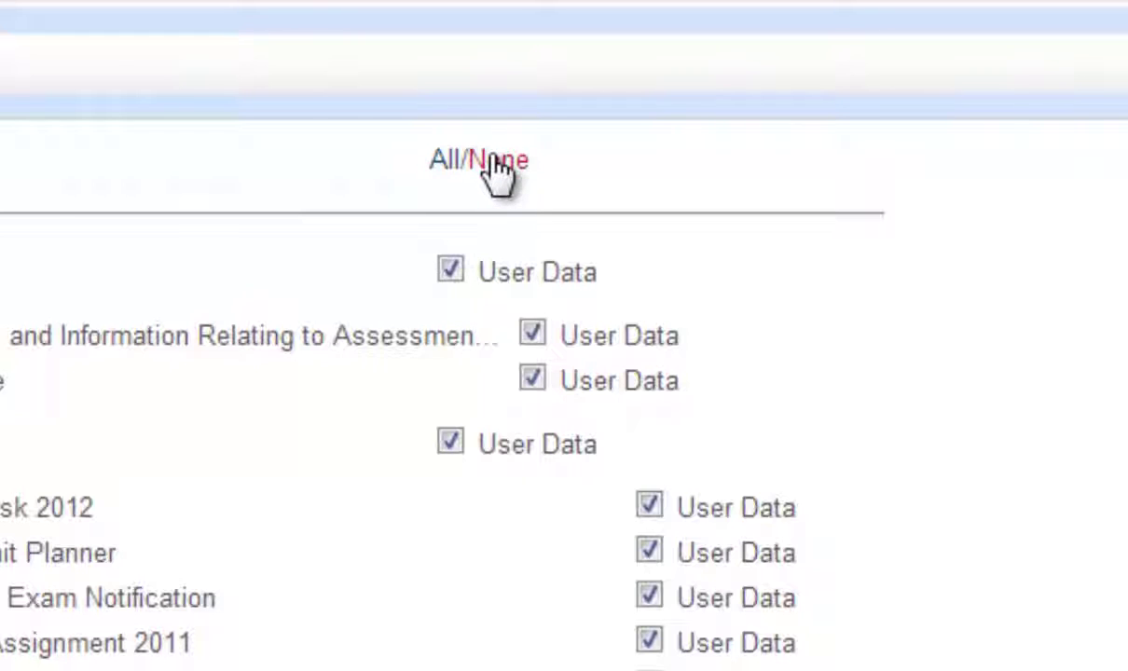
pyautogui.click(496, 160)
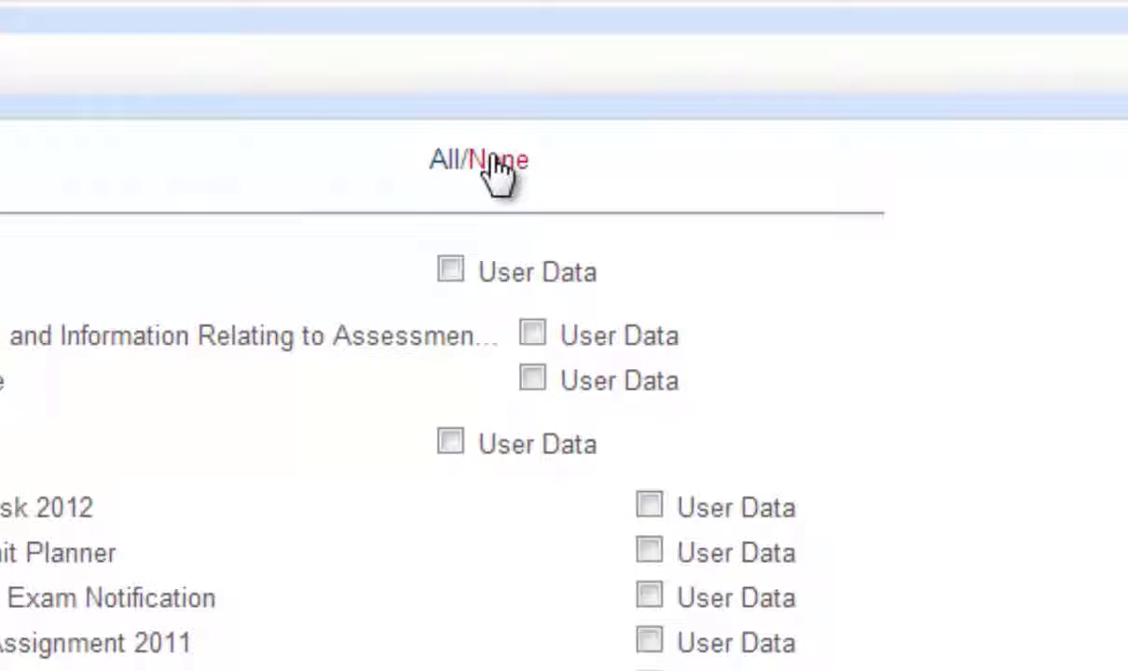
pyautogui.click(444, 160)
pyautogui.click(499, 160)
# - Leave the 'getting a loan' homework resource out of the backup
pyautogui.scroll(-5, 881, 264)
pyautogui.scroll(-5, 893, 269)
pyautogui.scroll(-5, 936, 245)
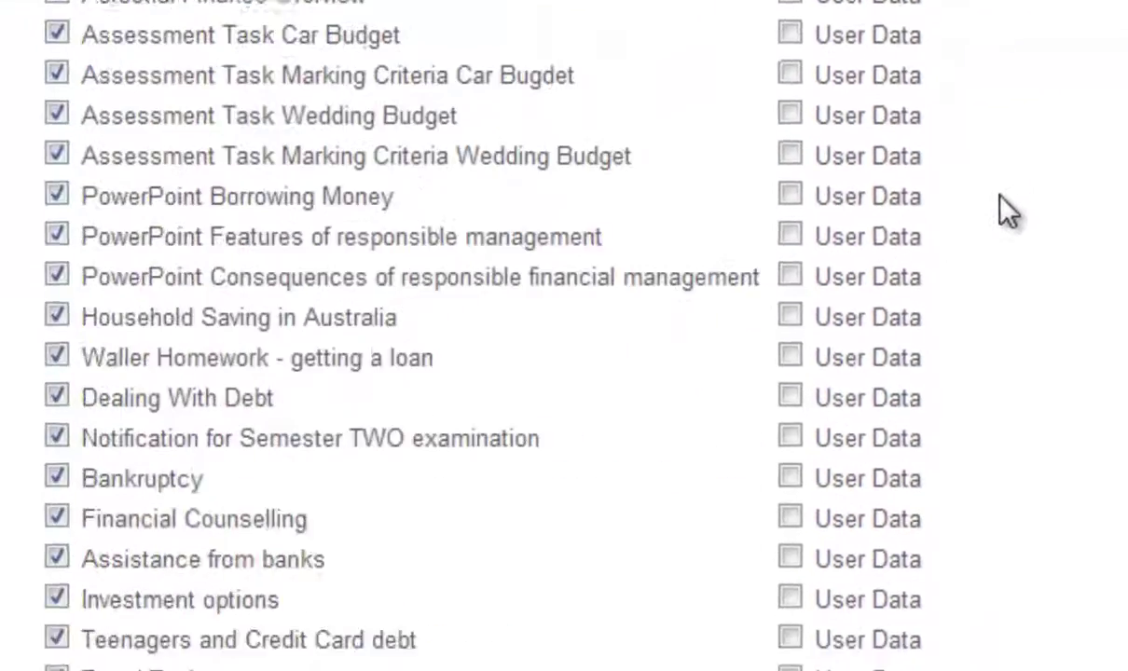
pyautogui.scroll(-5, 1016, 196)
pyautogui.scroll(-5, 1028, 193)
pyautogui.scroll(-5, 1028, 193)
pyautogui.scroll(7, 1029, 187)
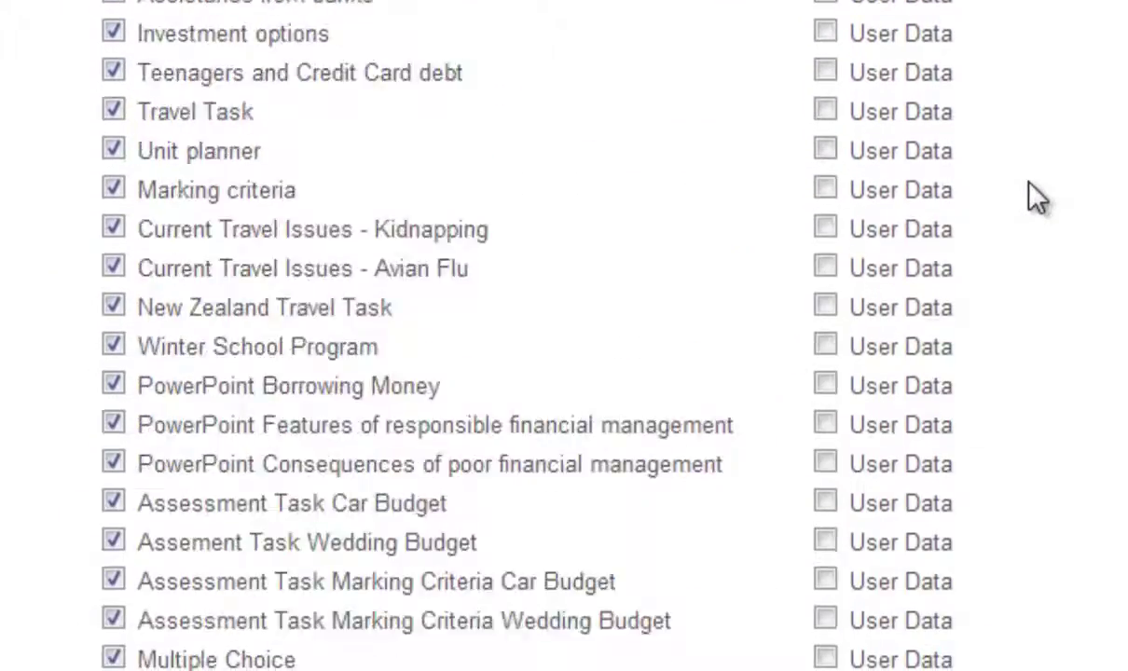
pyautogui.scroll(4, 635, 297)
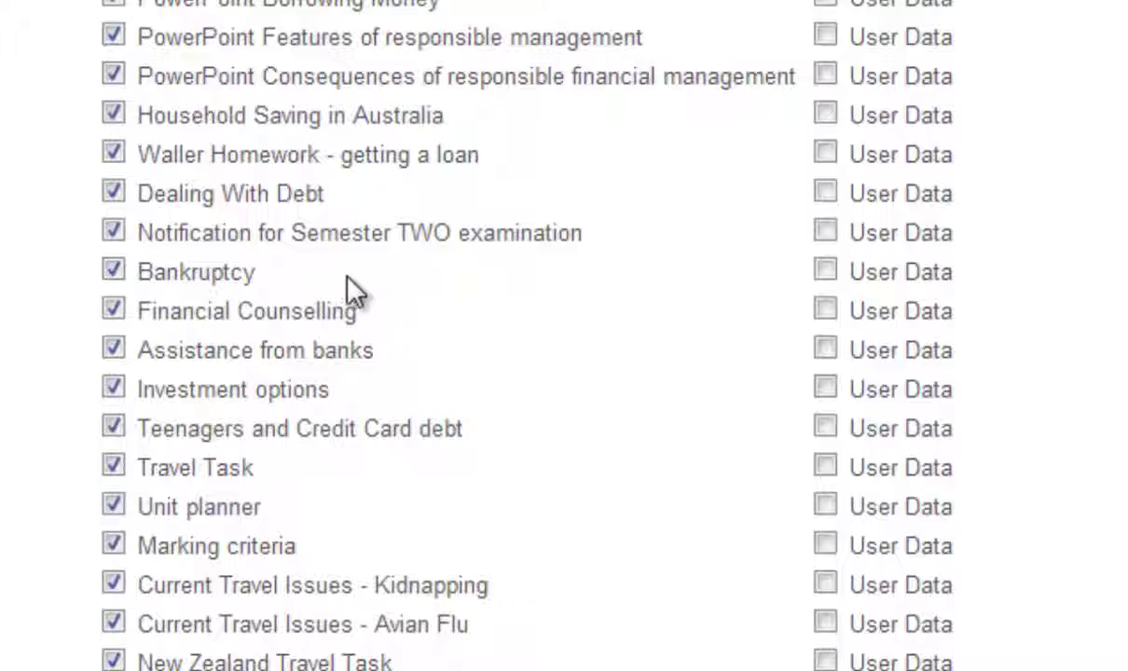
pyautogui.scroll(4, 433, 295)
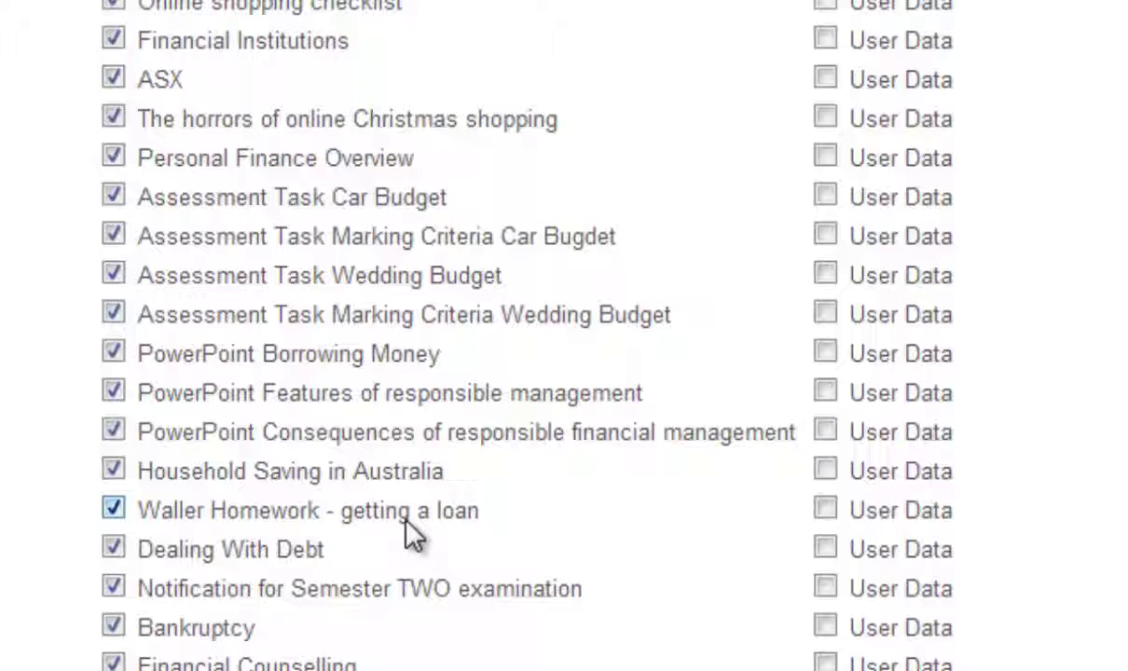
pyautogui.click(112, 510)
pyautogui.scroll(-5, 1052, 421)
pyautogui.scroll(-3, 1053, 421)
pyautogui.scroll(-5, 1026, 421)
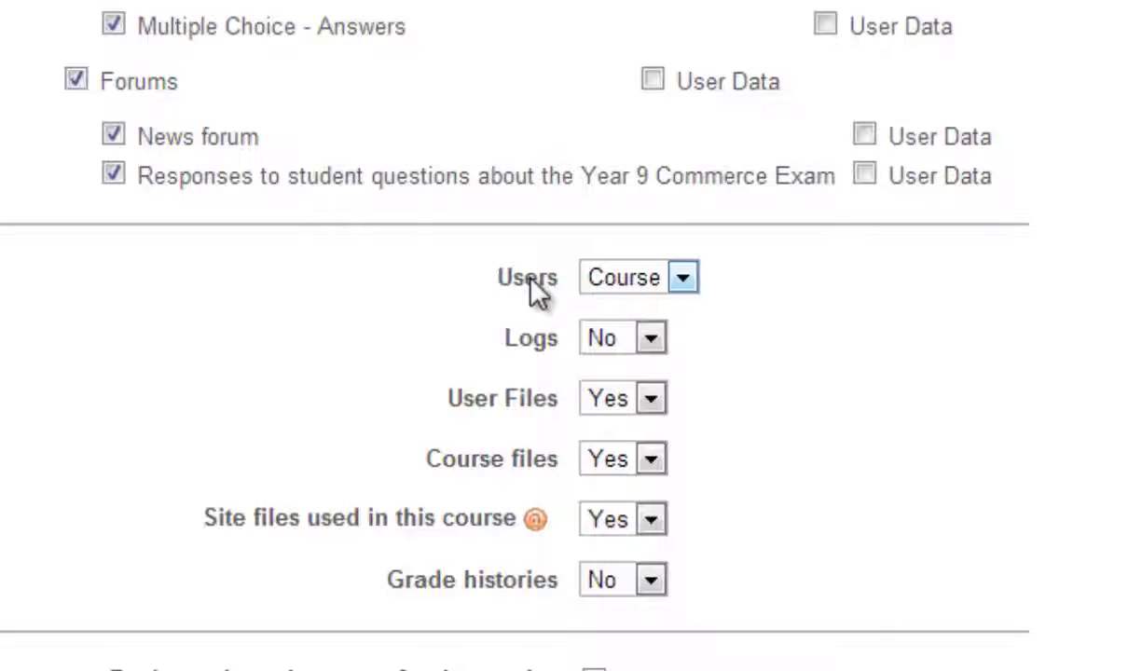
# - Set Users to None and User Files to No, exclude Student and Guest role assignments, and submit
pyautogui.click(684, 278)
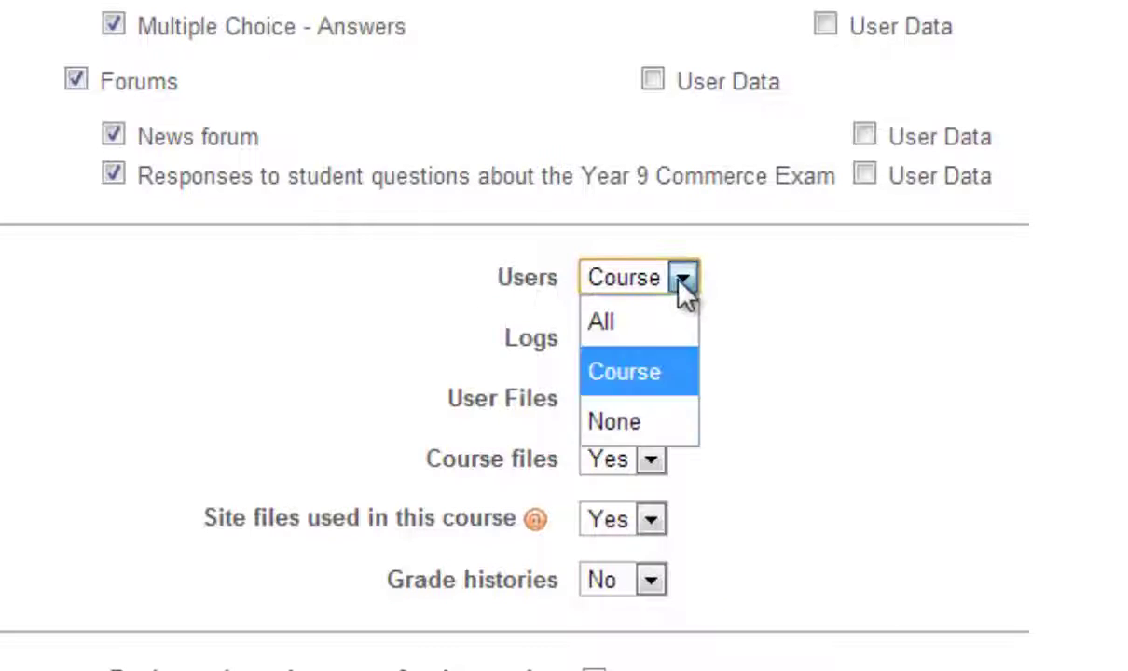
pyautogui.click(643, 424)
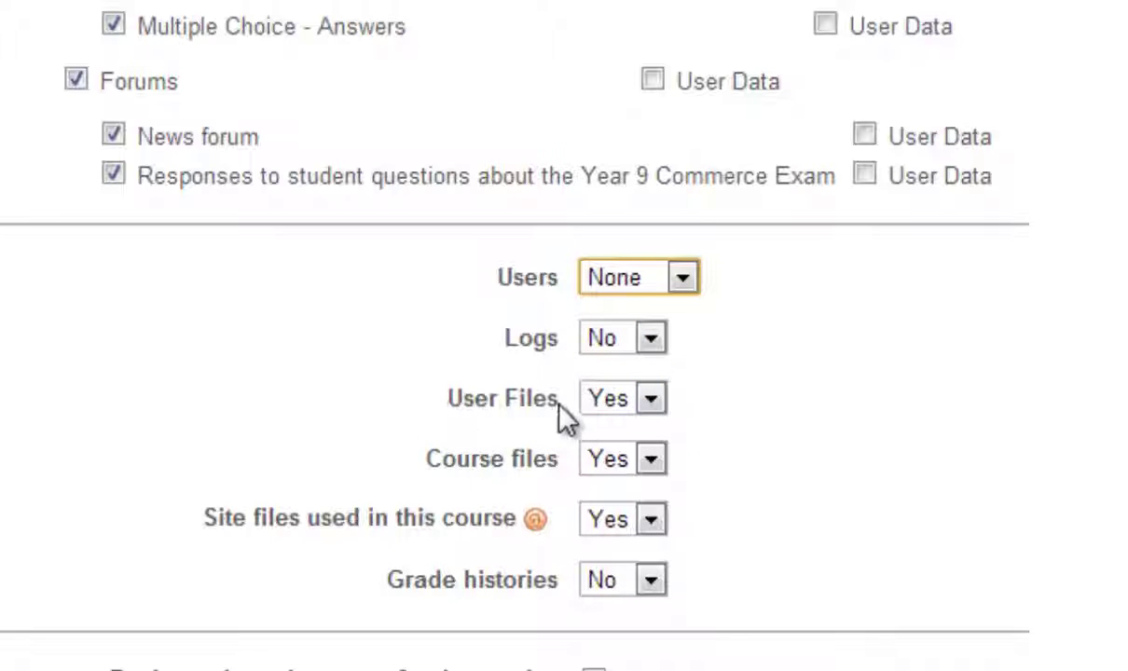
pyautogui.click(654, 403)
pyautogui.click(620, 448)
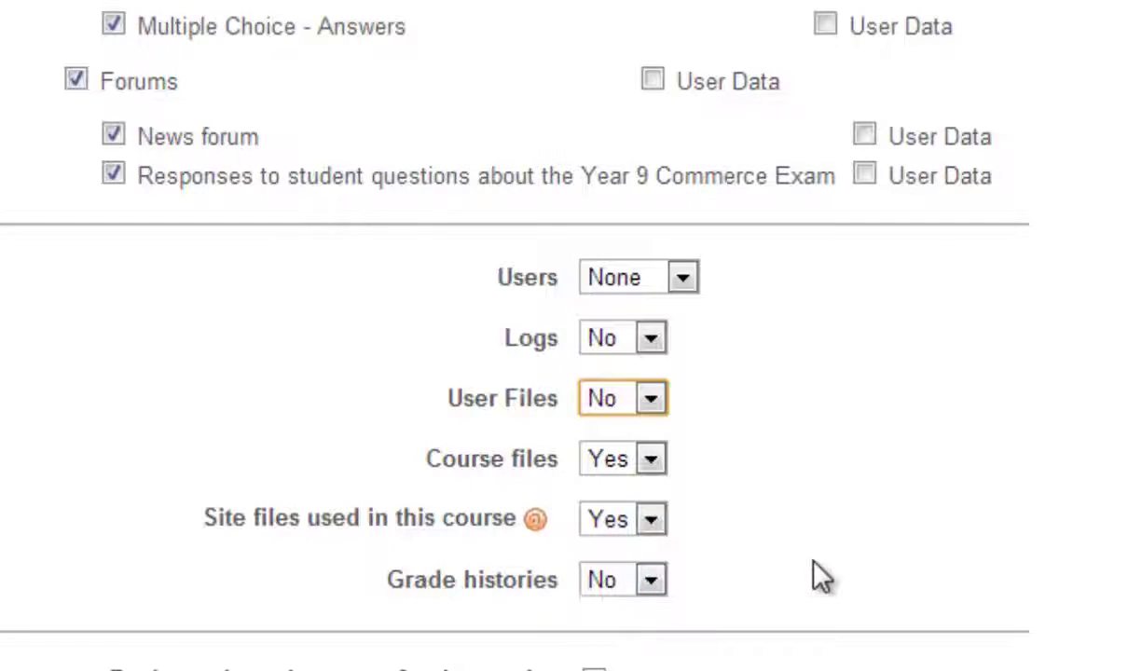
pyautogui.scroll(-5, 820, 576)
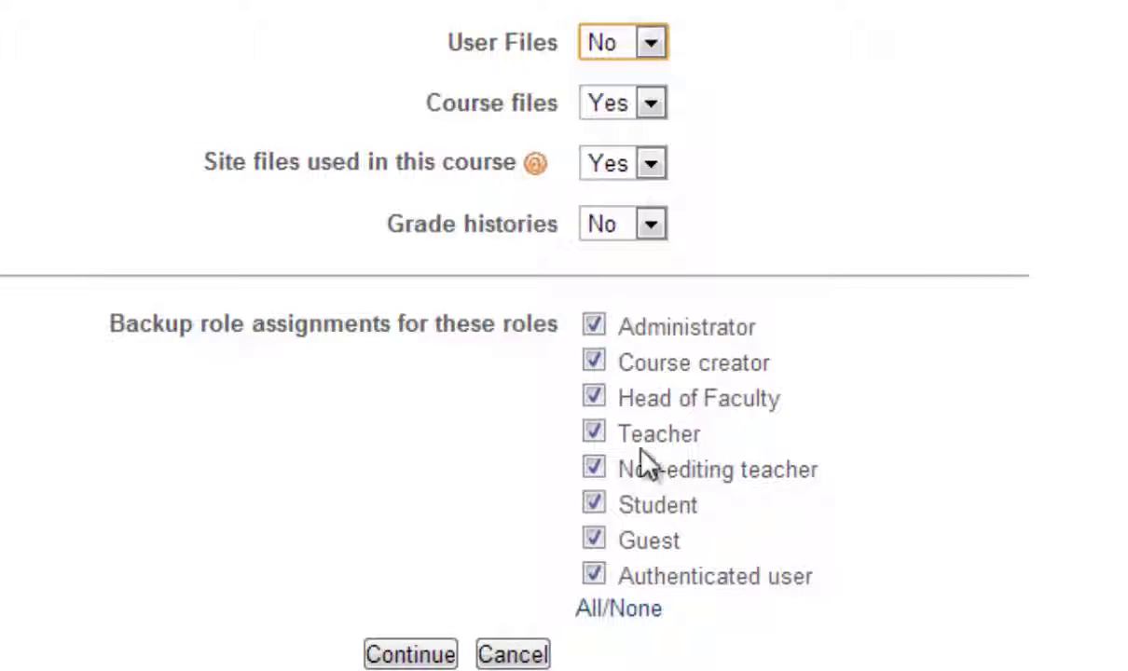
pyautogui.click(595, 505)
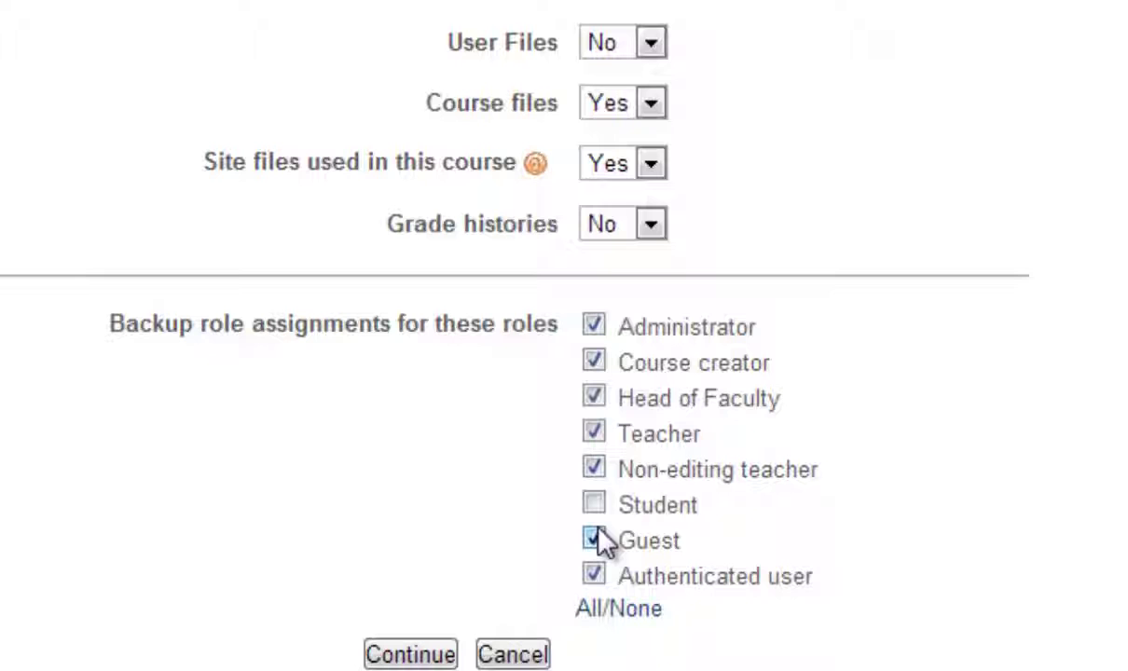
pyautogui.click(595, 540)
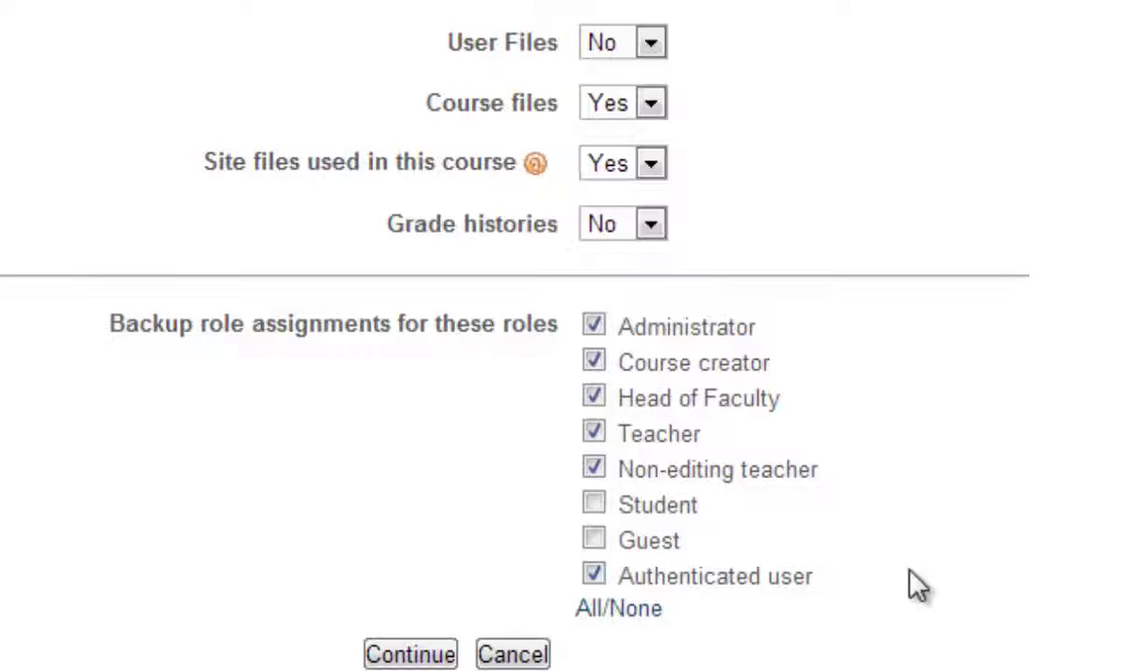
pyautogui.click(411, 656)
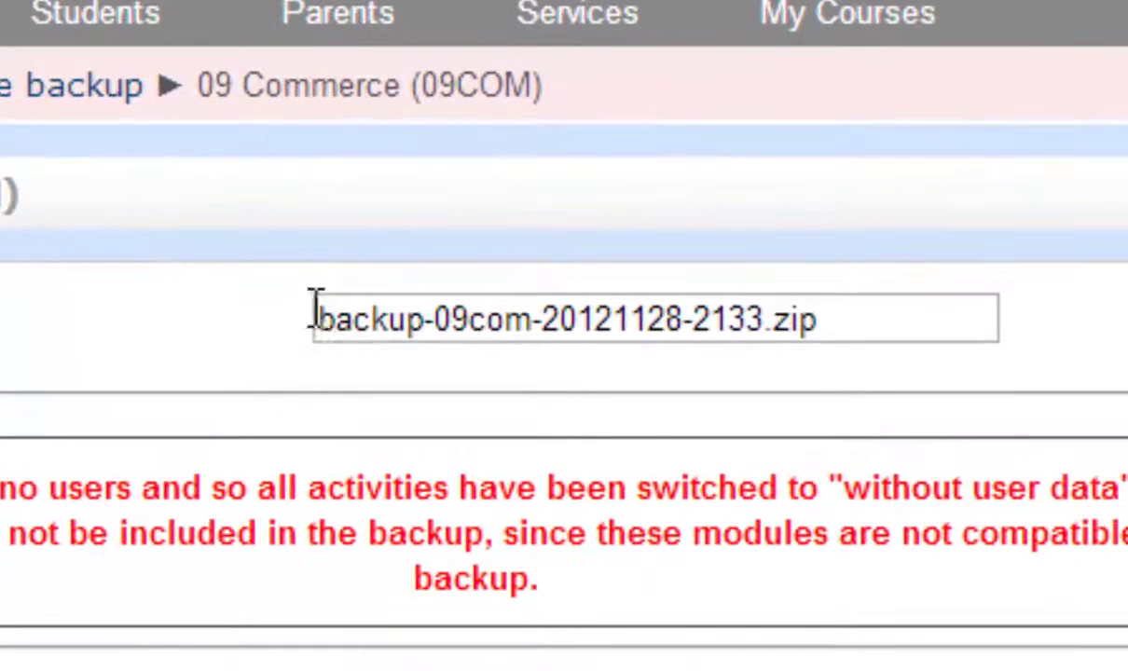
# - Review the backup-09com-20121128-2133.zip name and details, then launch the backup
pyautogui.moveTo(315, 317)
pyautogui.mouseDown()
pyautogui.moveTo(496, 307)
pyautogui.moveTo(876, 314)
pyautogui.mouseUp()
pyautogui.click(415, 368)
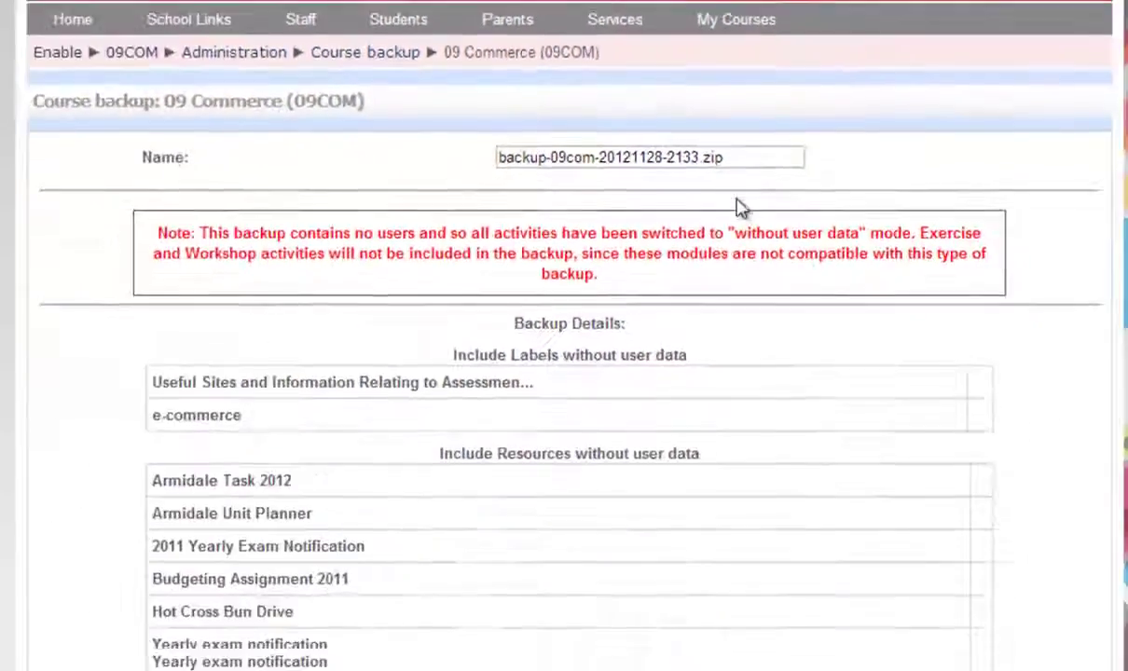
pyautogui.scroll(-5, 681, 149)
pyautogui.scroll(-3, 494, 100)
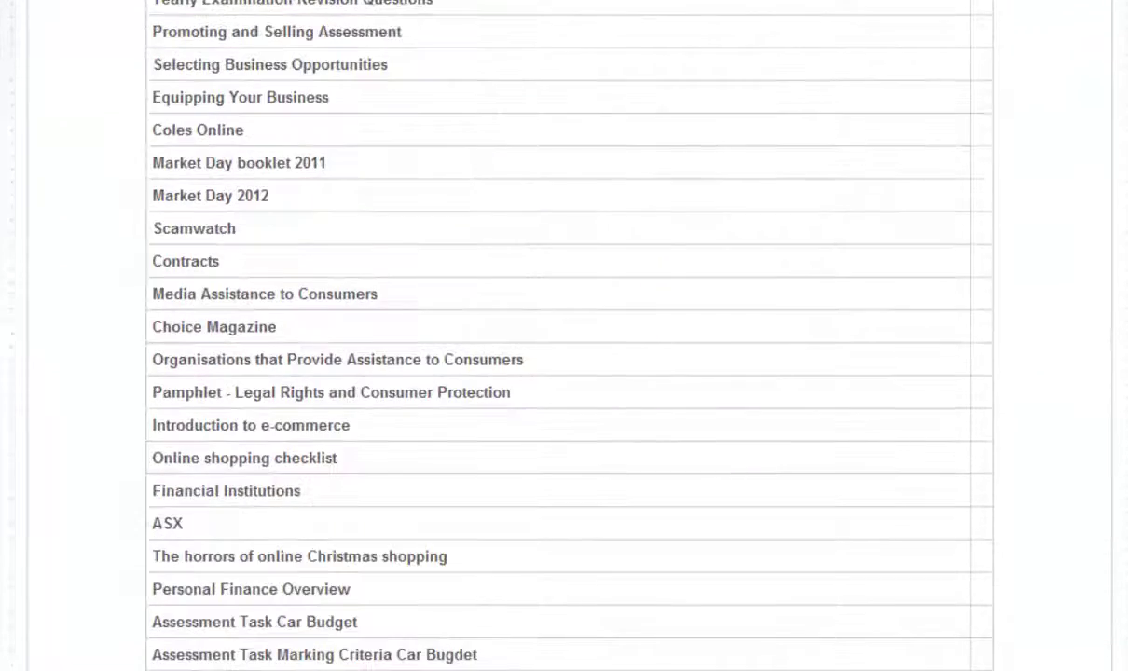
pyautogui.scroll(-4, 467, 280)
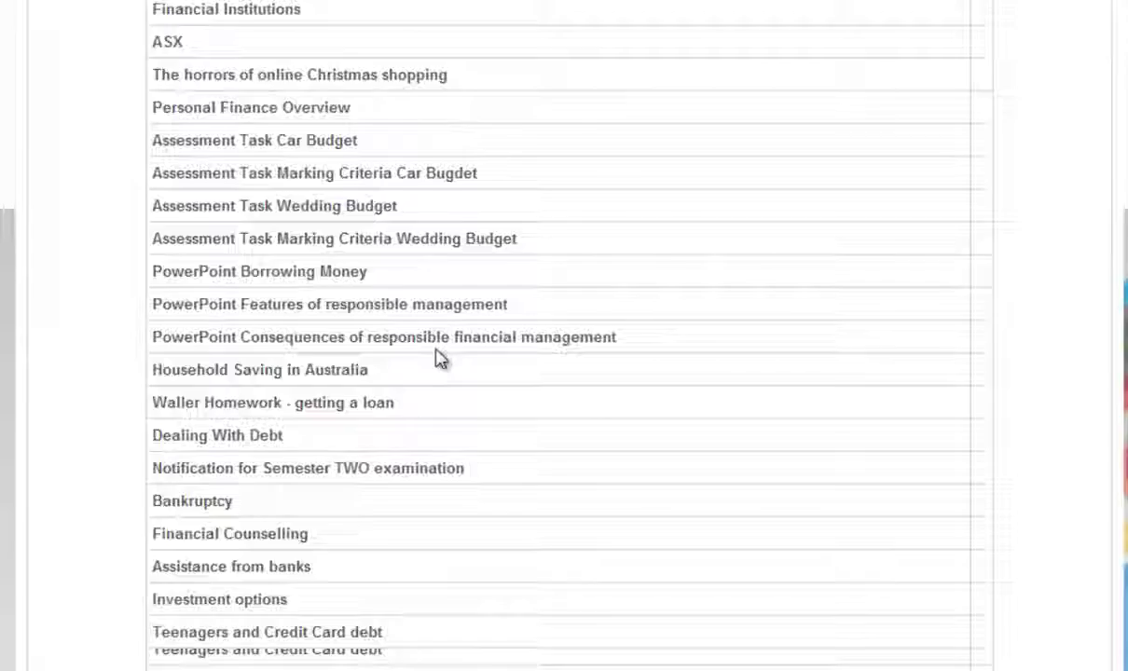
pyautogui.scroll(-5, 436, 357)
pyautogui.scroll(-5, 431, 244)
pyautogui.scroll(-5, 430, 247)
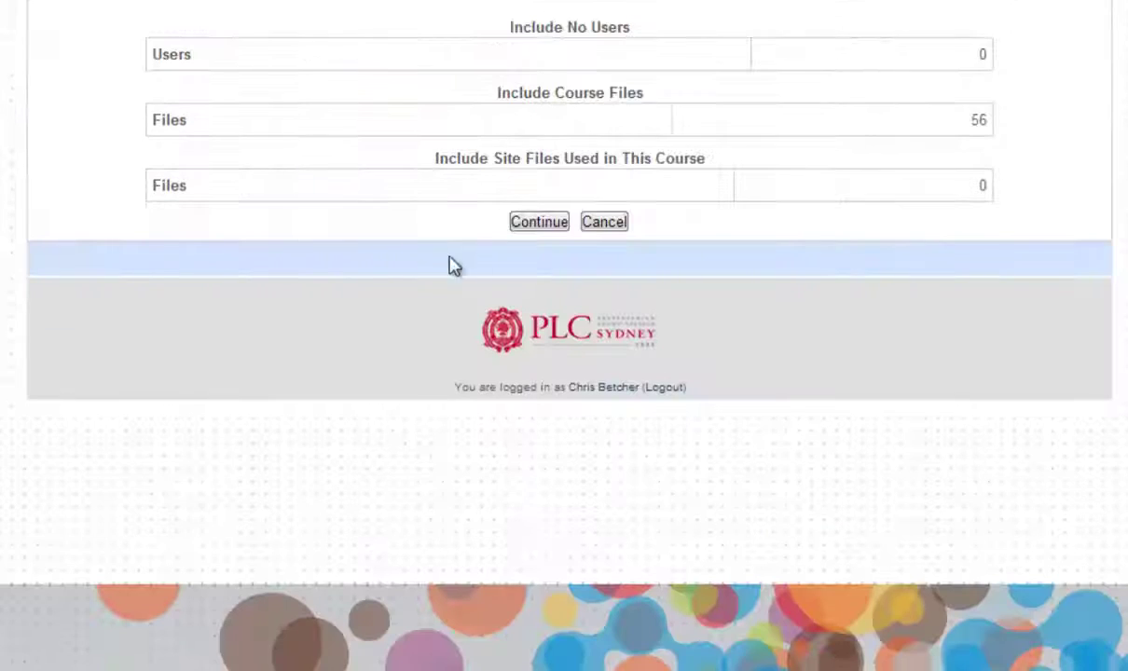
pyautogui.click(541, 228)
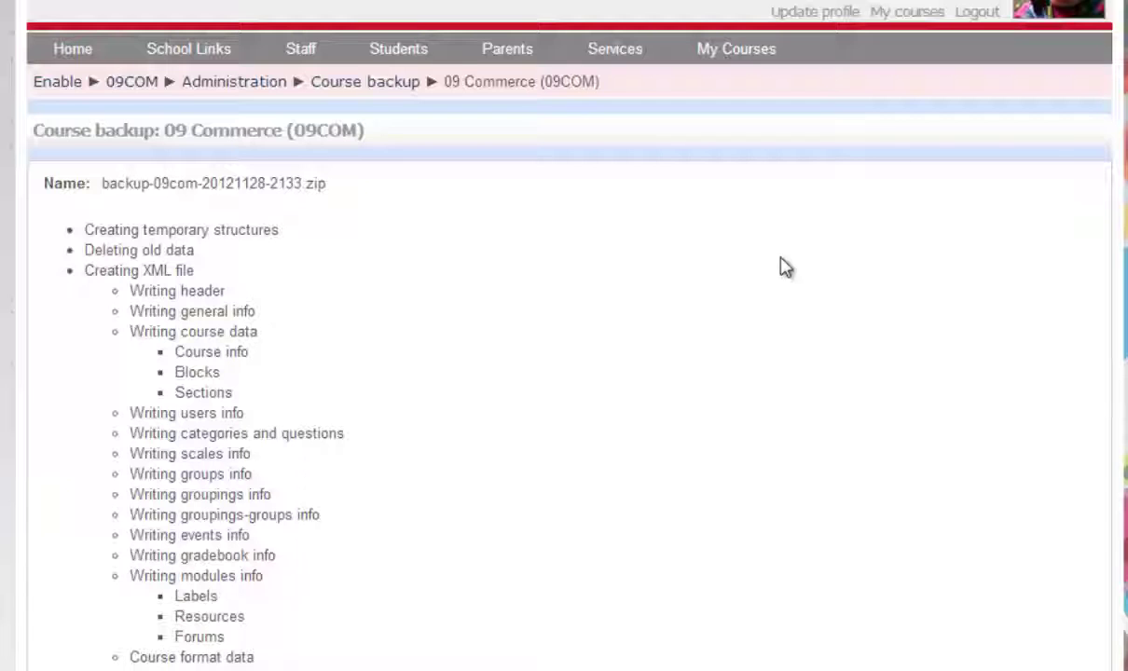
# - Let the backup log finish and continue past 'Backup completed successfully'
pyautogui.scroll(-3, 453, 247)
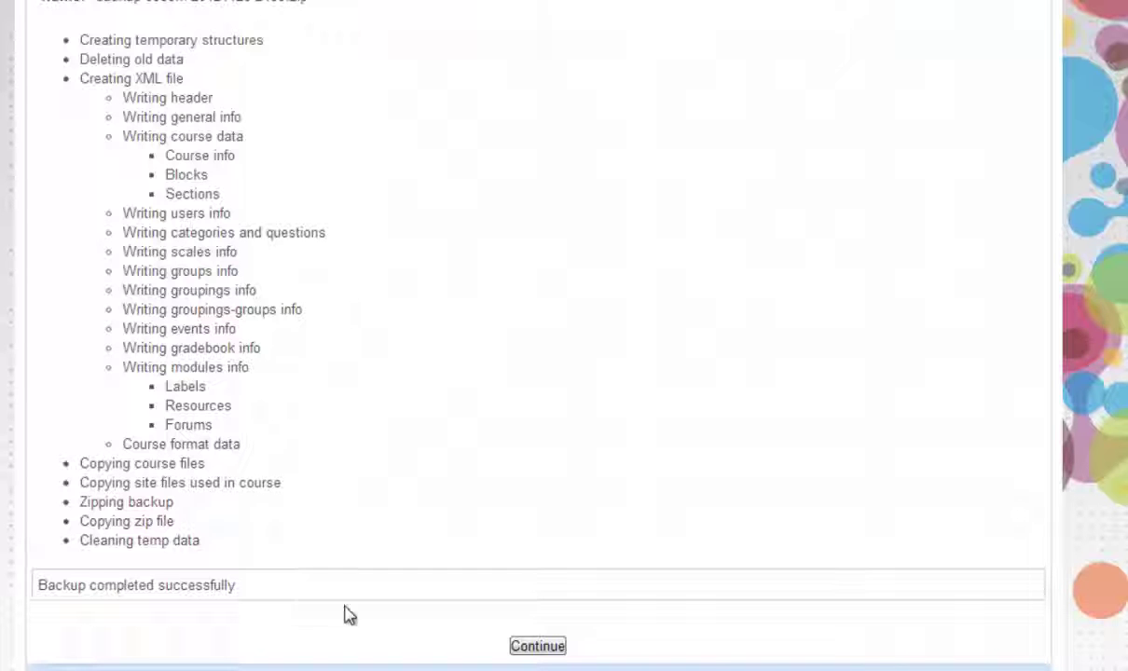
pyautogui.click(546, 652)
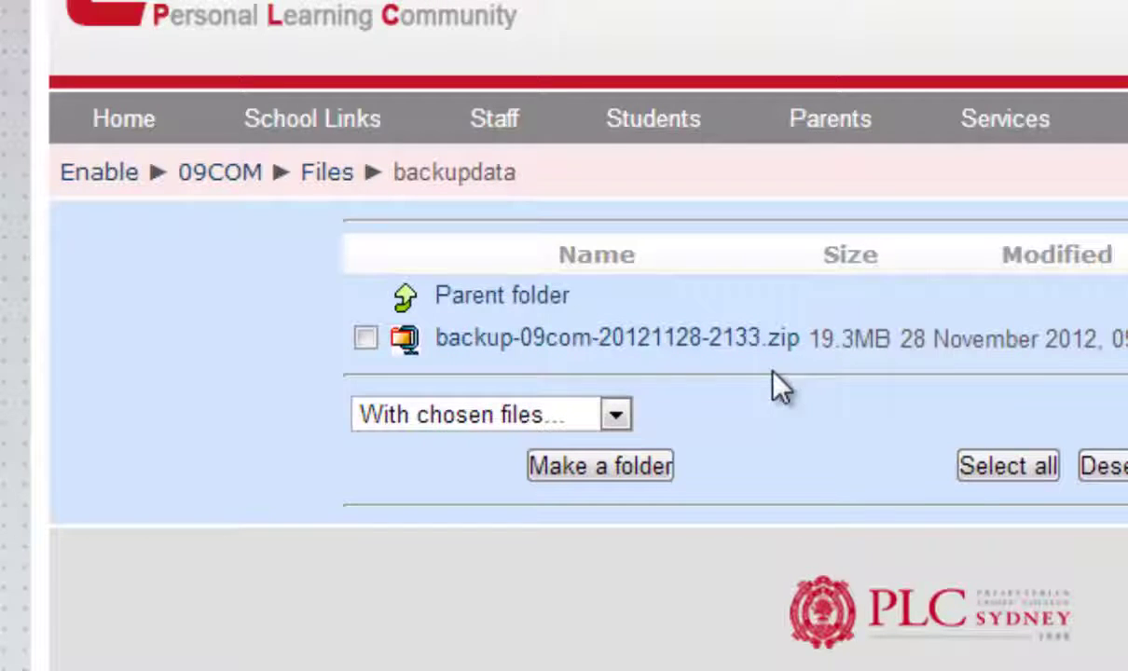
# - Save backup-09com-20121128-2133.zip from the backupdata folder to the Desktop
pyautogui.rightClick(652, 339)
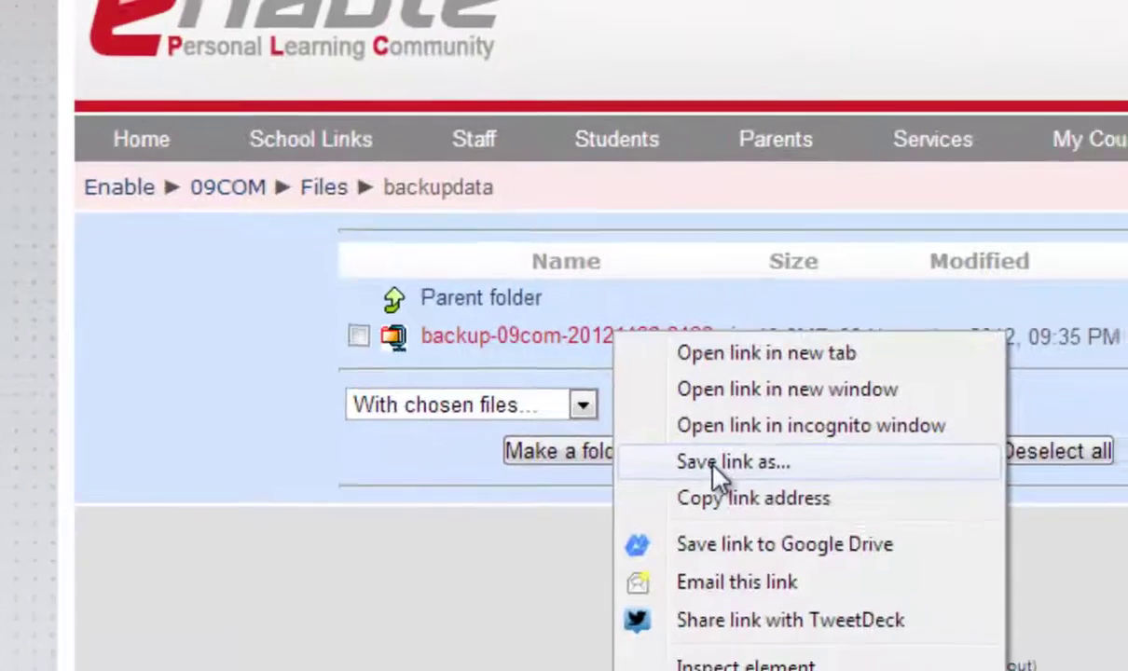
pyautogui.click(763, 494)
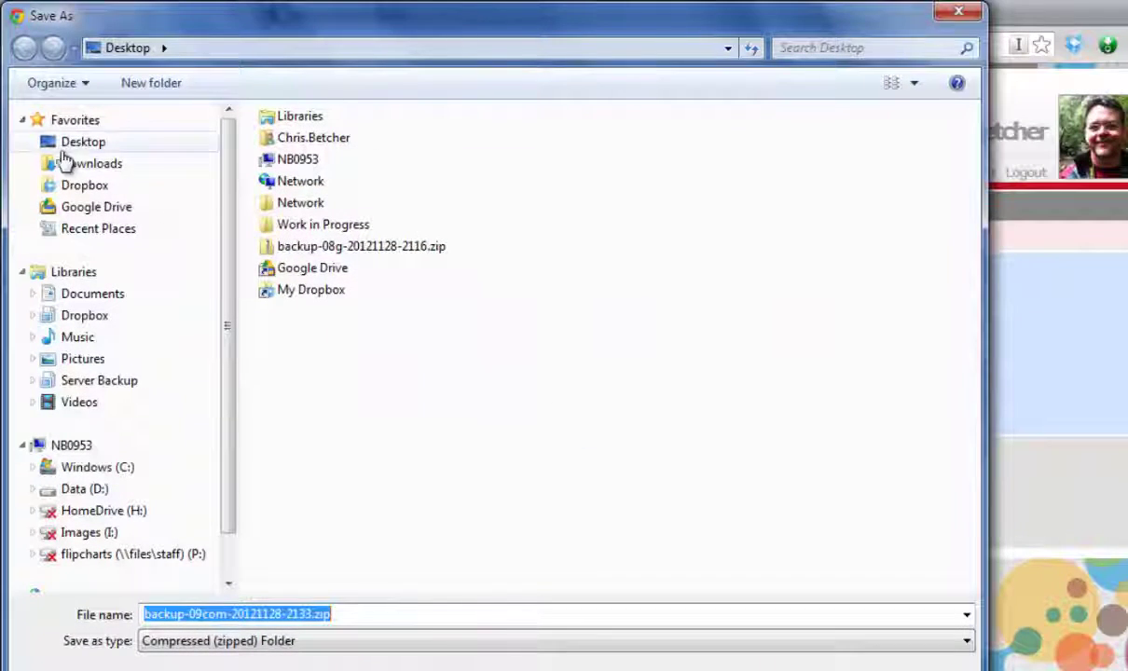
pyautogui.click(84, 142)
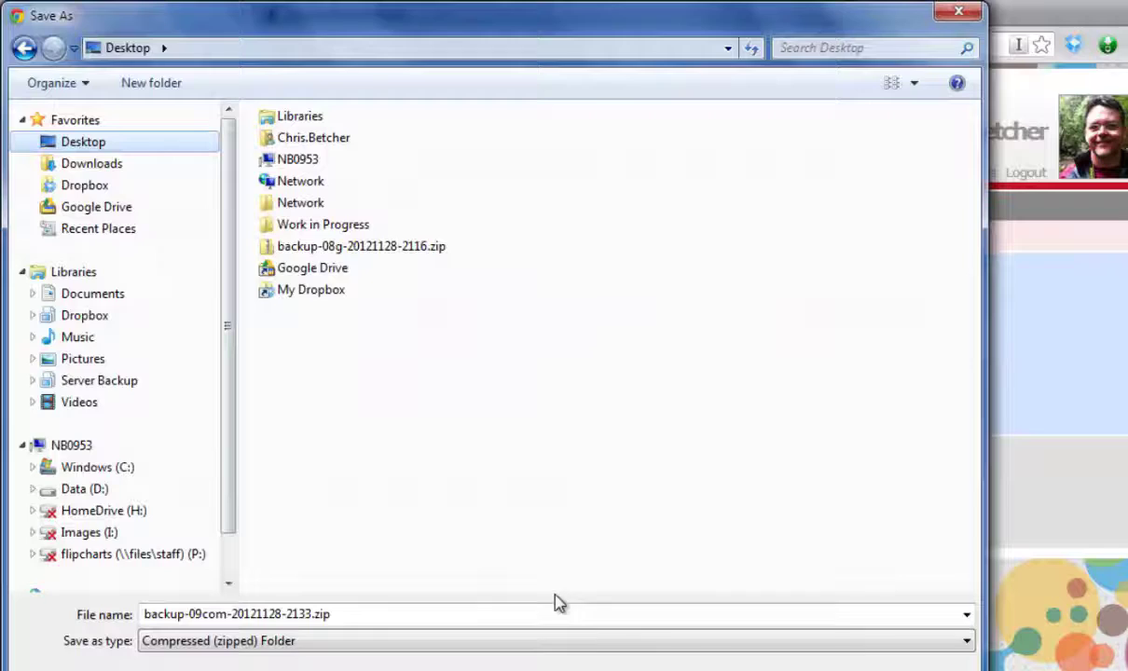
pyautogui.press('Return')
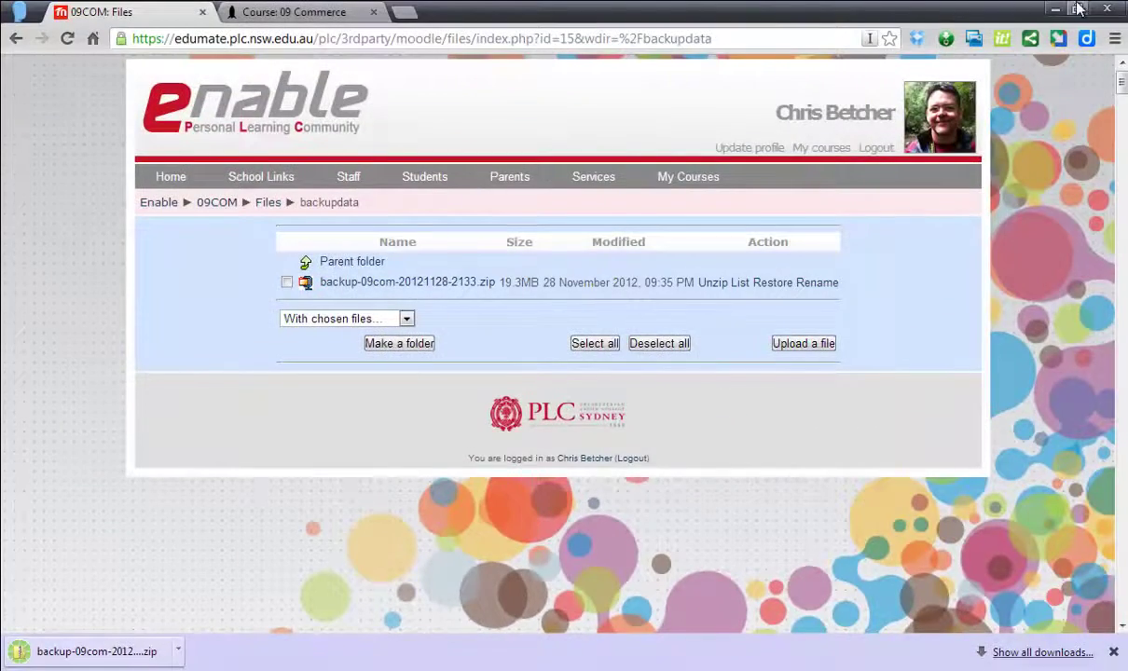
pyautogui.click(1059, 13)
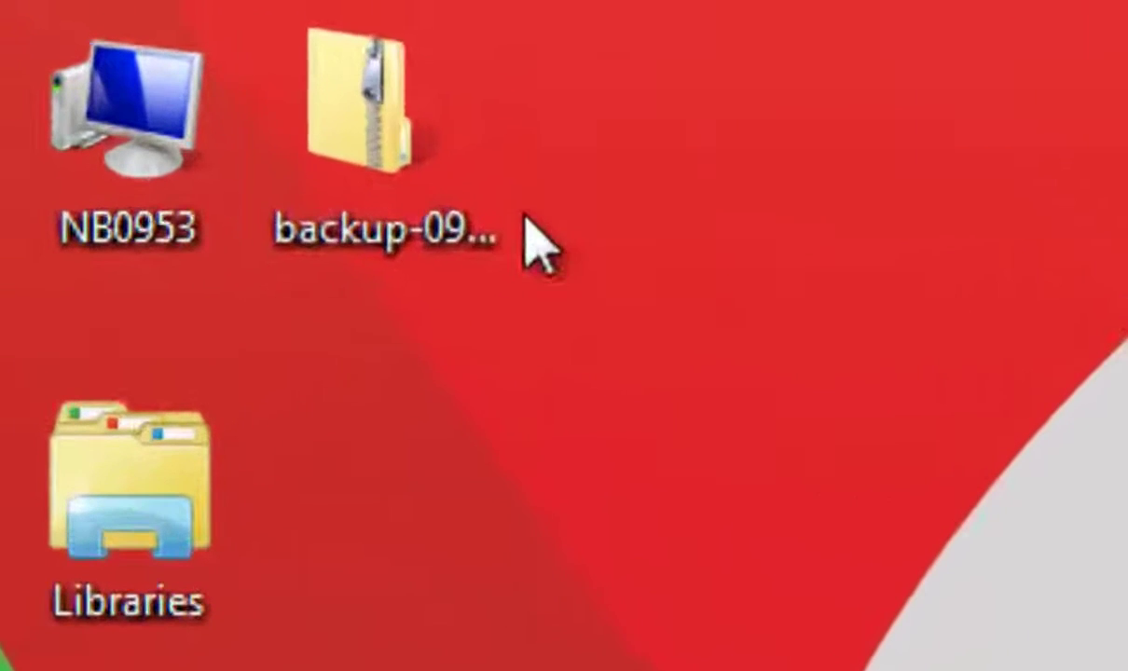
pyautogui.click(360, 144)
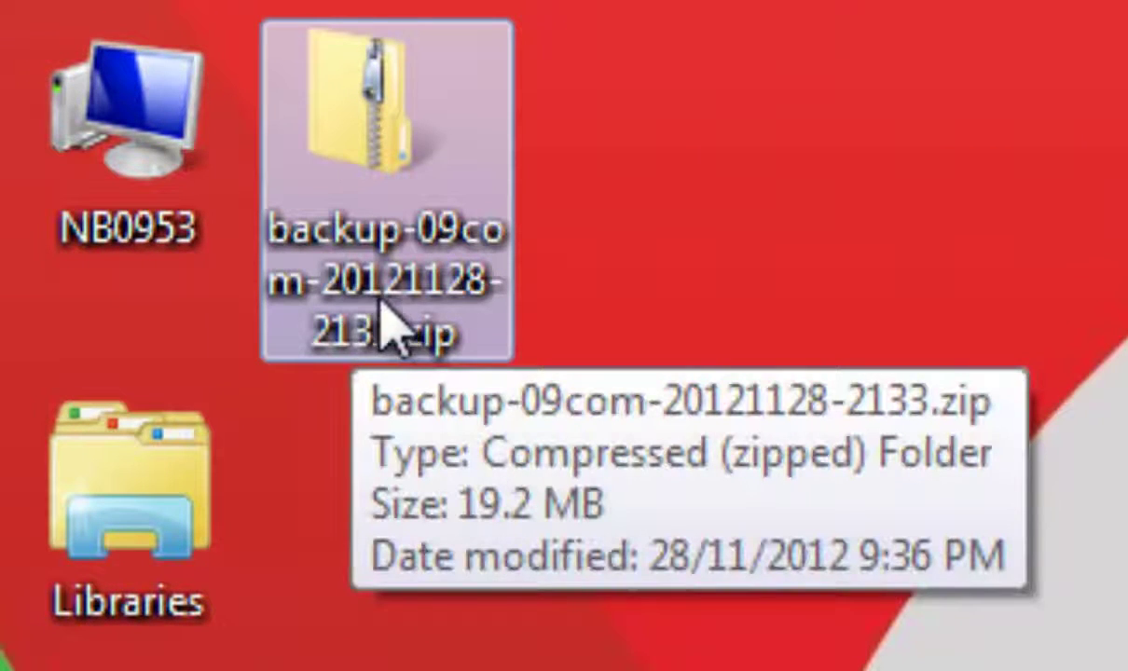
pyautogui.click(986, 452)
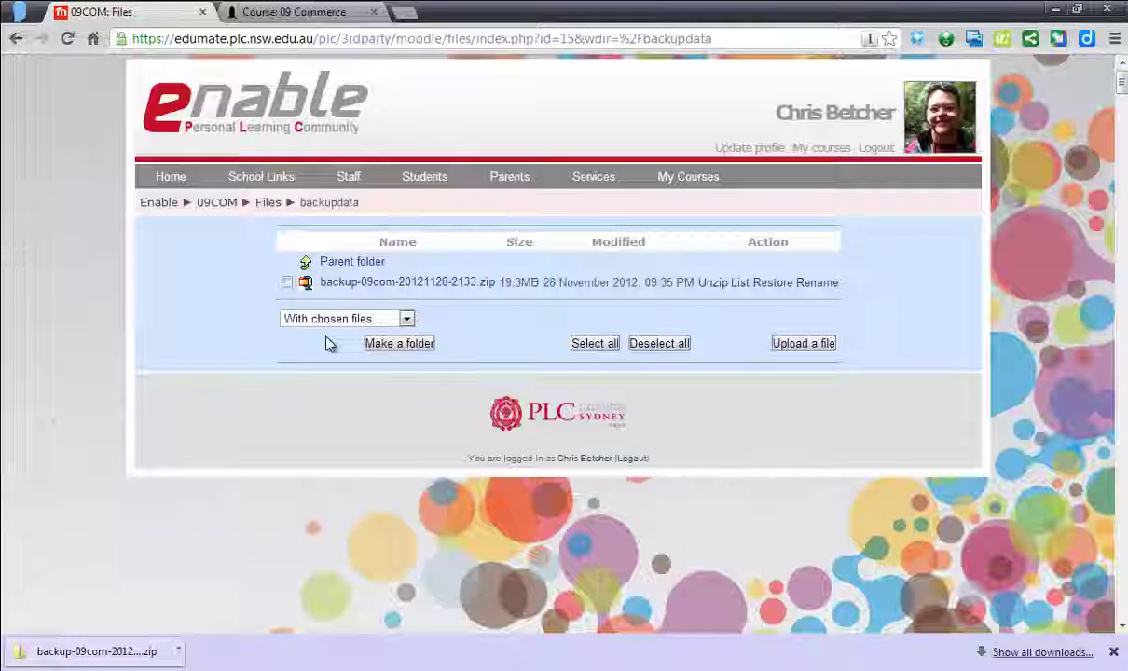
# - Go to the 09 Commerce course and open its Restore page from Course administration
pyautogui.click(321, 12)
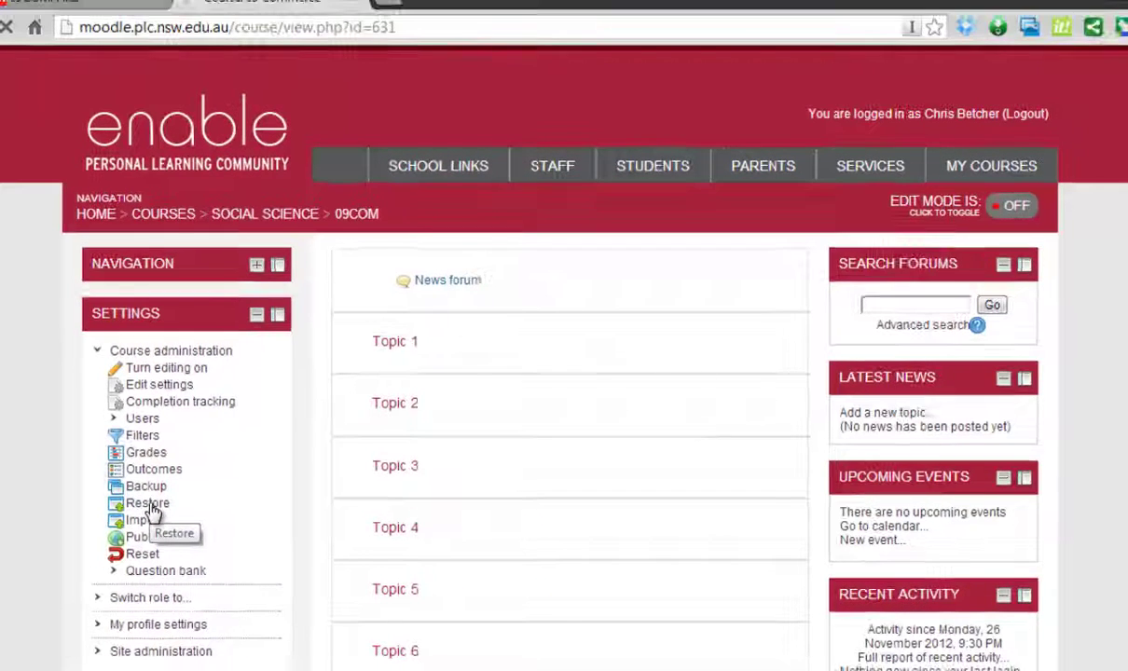
pyautogui.click(169, 489)
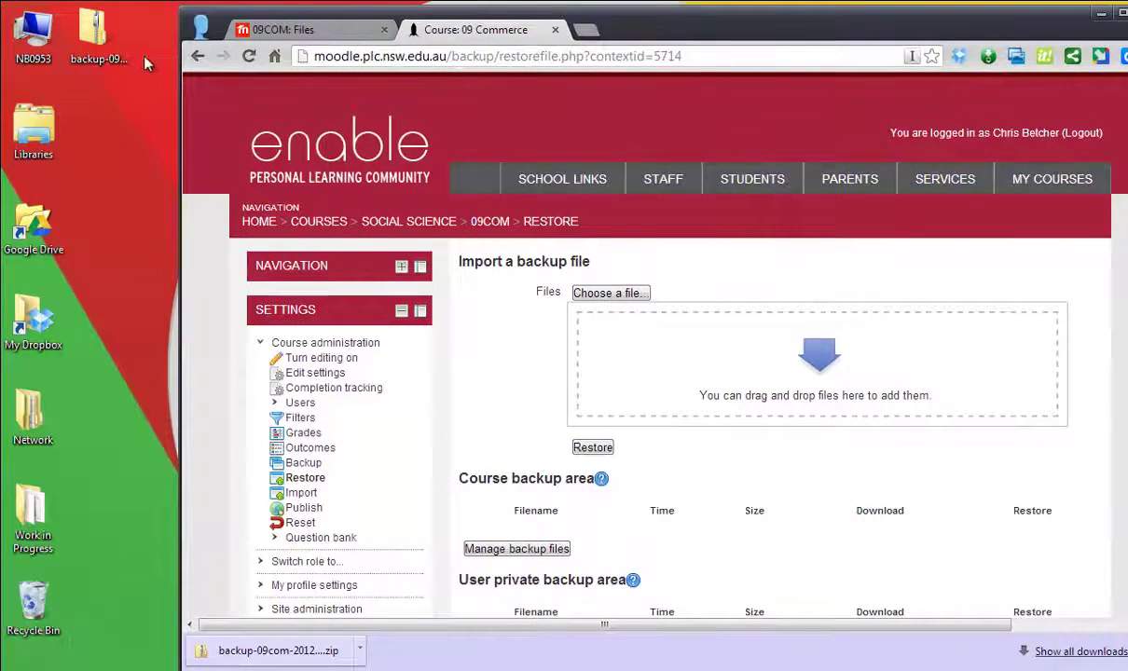
# - Upload the desktop backup zip into the drop area, maximize the browser, and begin the restore
pyautogui.moveTo(93, 32); pyautogui.dragTo(677, 352)
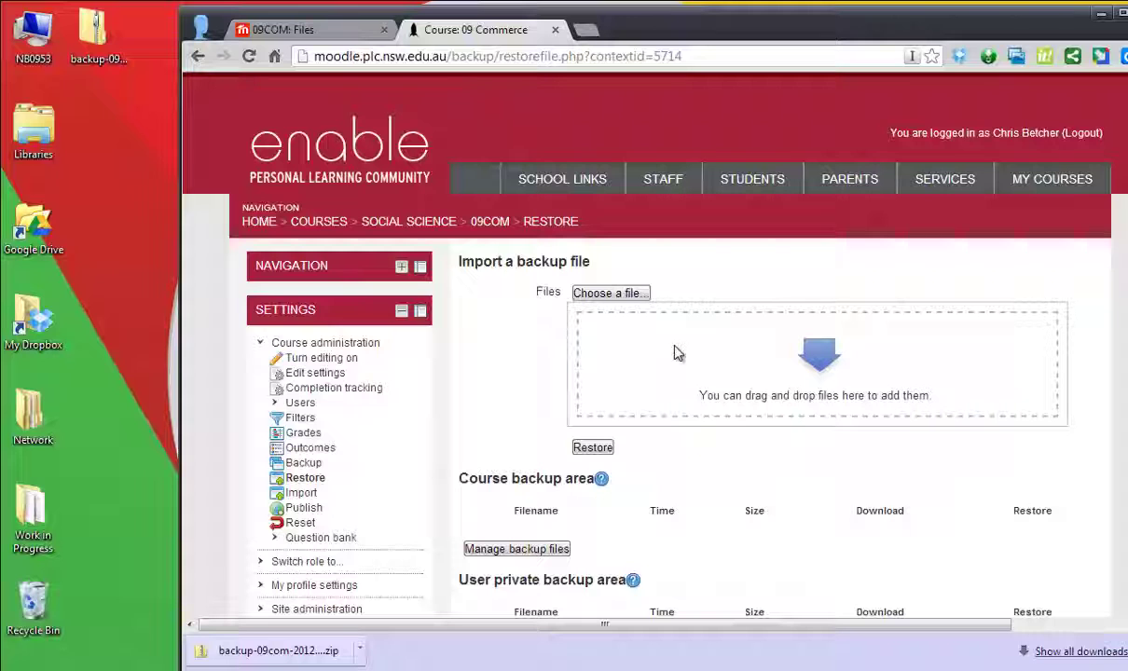
pyautogui.doubleClick(664, 35)
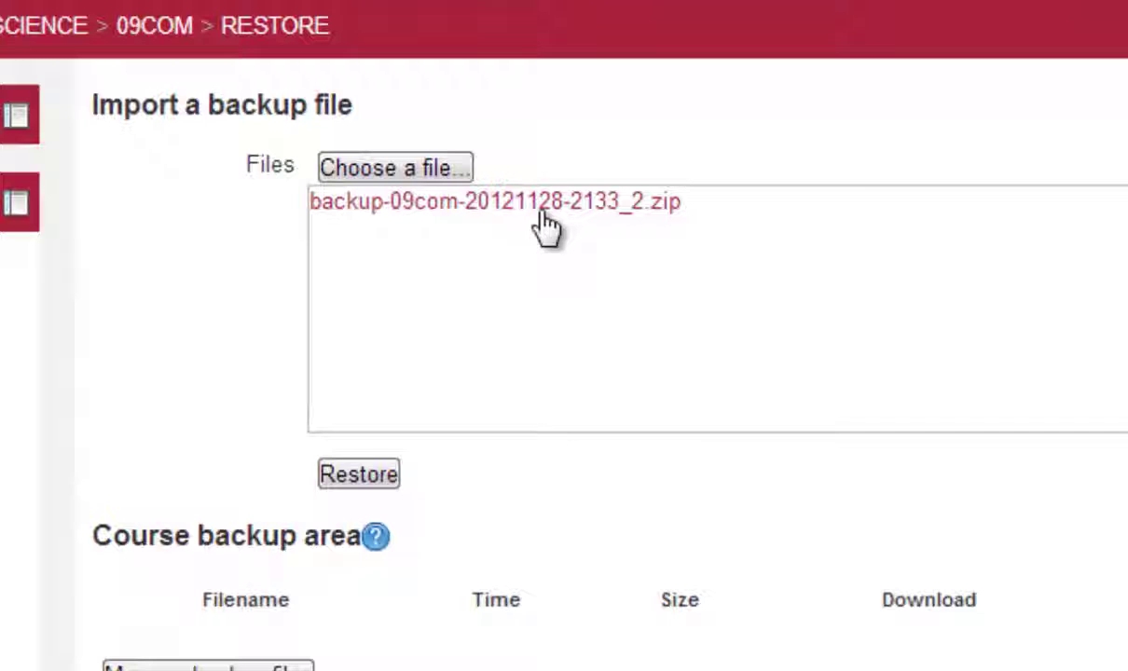
pyautogui.click(356, 476)
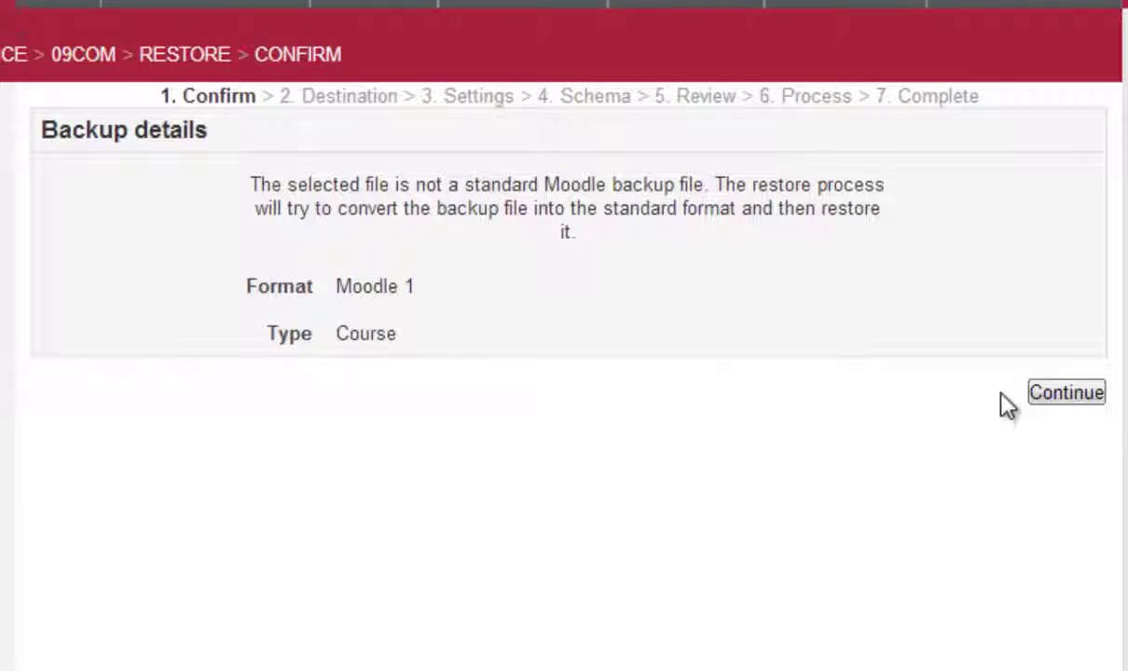
# - Accept the Moodle 1 backup details and reach 'Restore into this course' with Merge selected
pyautogui.click(1065, 396)
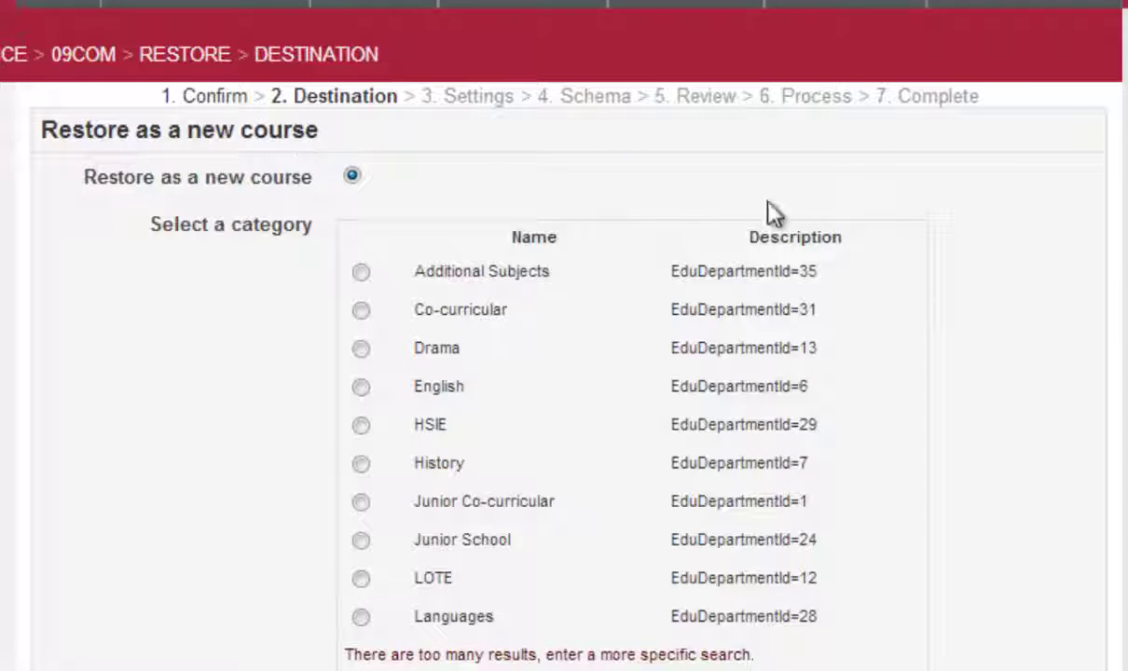
pyautogui.scroll(-3, 977, 316)
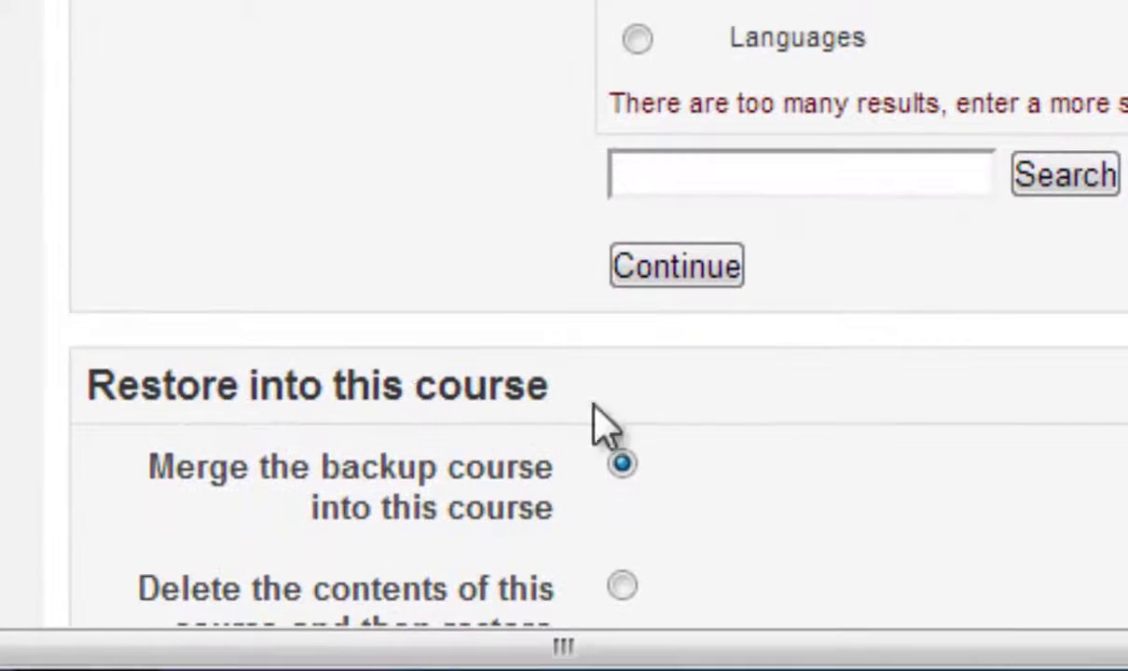
pyautogui.scroll(-2, 783, 401)
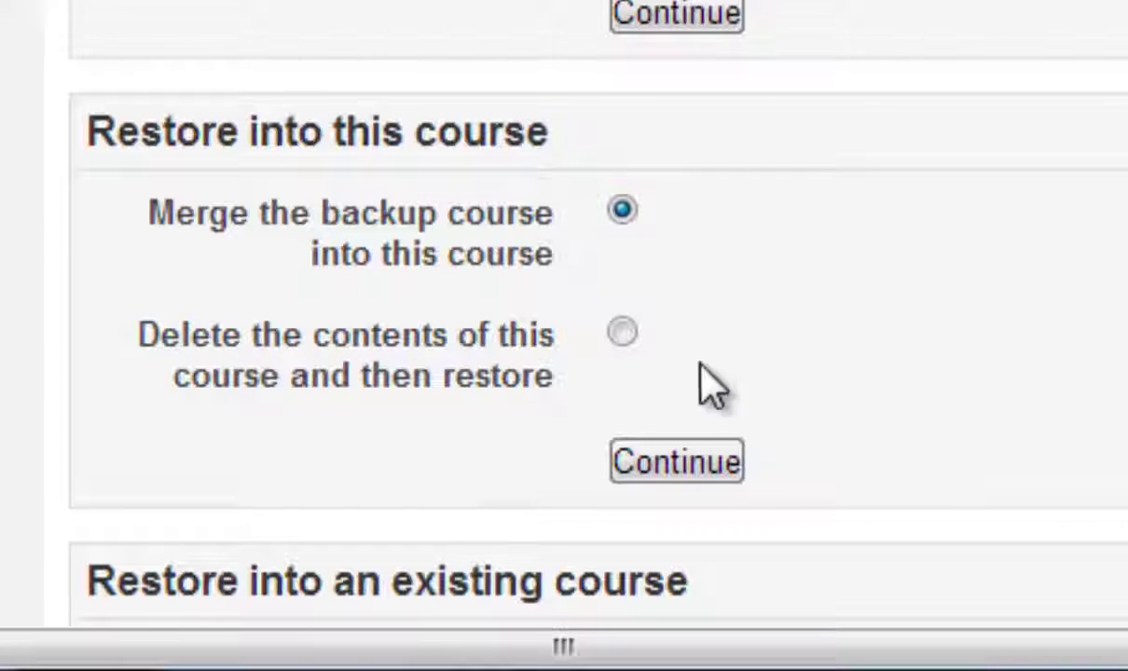
# - Continue merging into this course, accept the restore settings, and scroll into the schema items
pyautogui.click(690, 466)
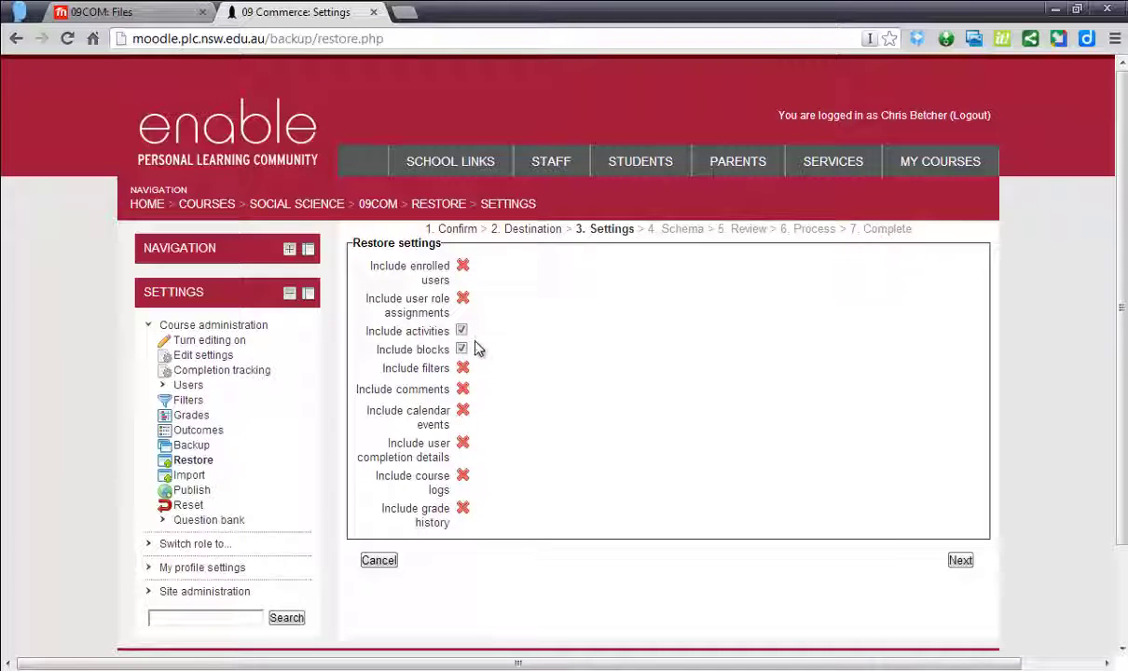
pyautogui.click(963, 563)
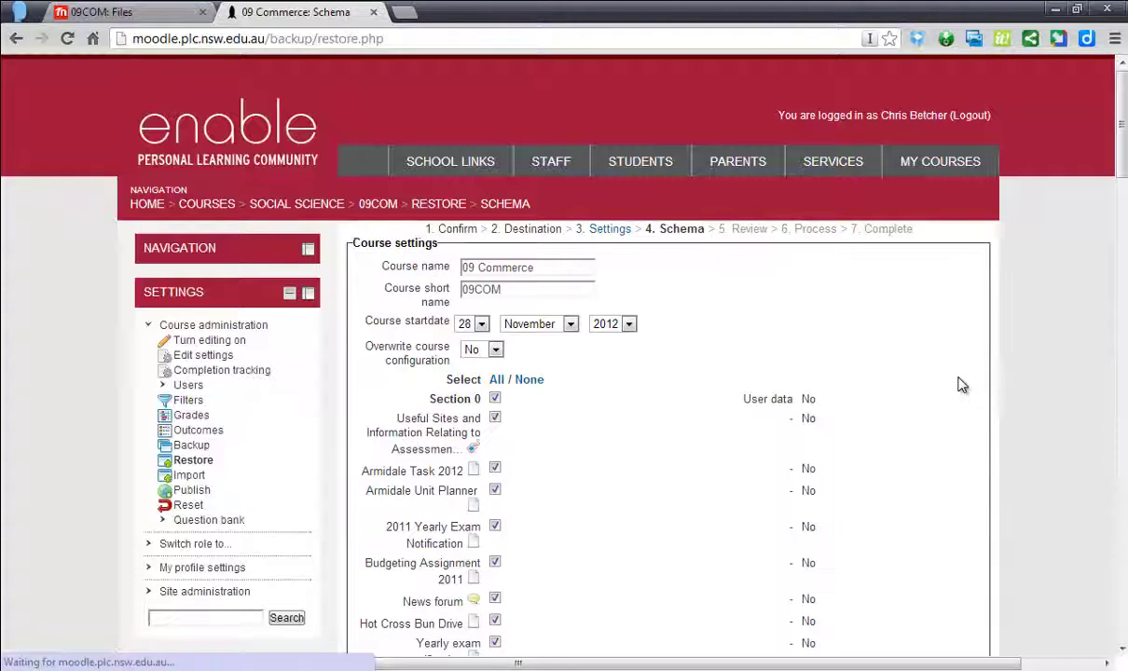
pyautogui.scroll(-2, 838, 375)
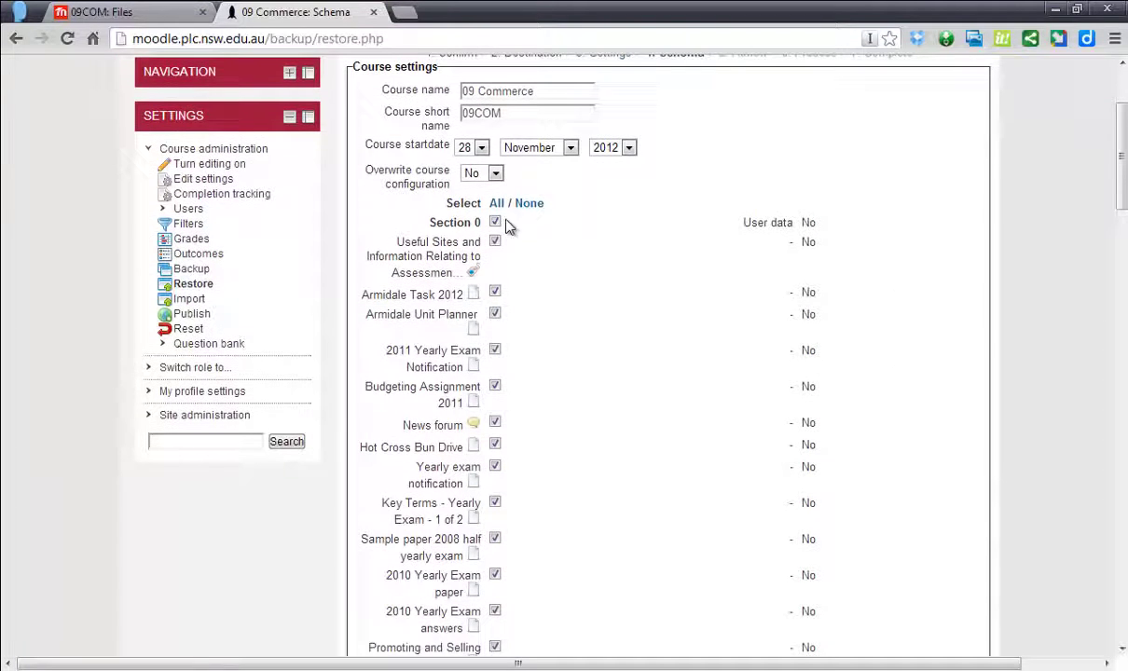
pyautogui.scroll(-3, 545, 399)
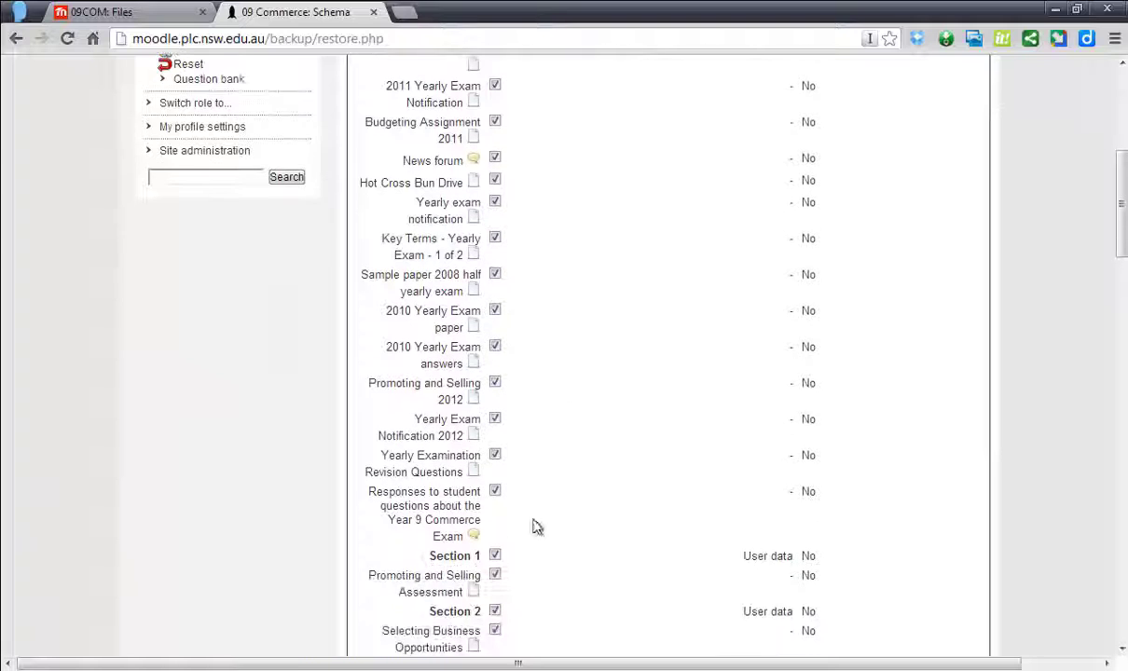
pyautogui.scroll(-3, 575, 488)
pyautogui.scroll(-1, 576, 485)
pyautogui.scroll(-1, 564, 458)
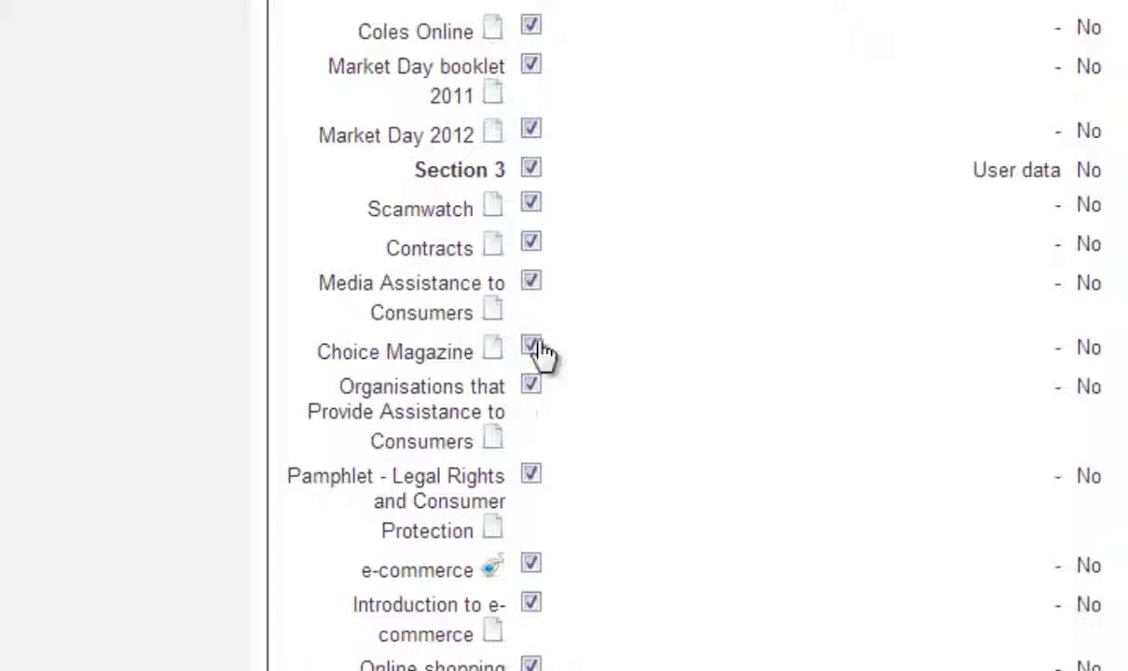
# - Exclude 'Organisations that Provide Assistance to Consumers' and review the remaining items through Section 10
pyautogui.click(530, 385)
pyautogui.click(531, 387)
pyautogui.scroll(-3, 801, 278)
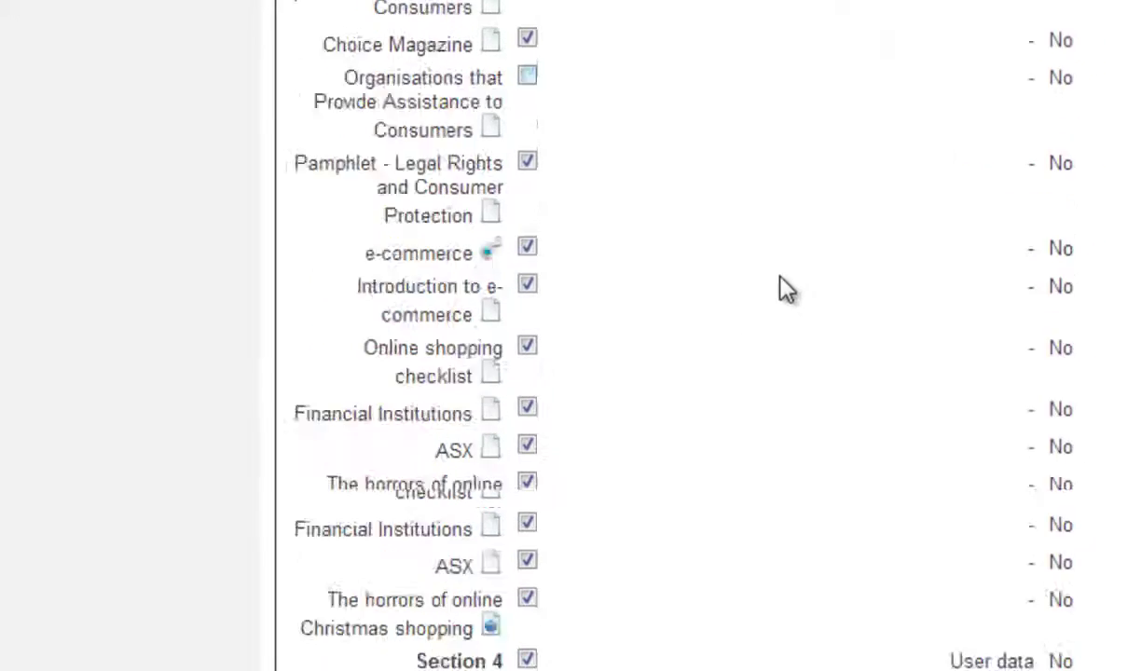
pyautogui.scroll(-3, 780, 289)
pyautogui.scroll(-5, 982, 353)
pyautogui.scroll(-5, 849, 536)
pyautogui.scroll(-4, 860, 525)
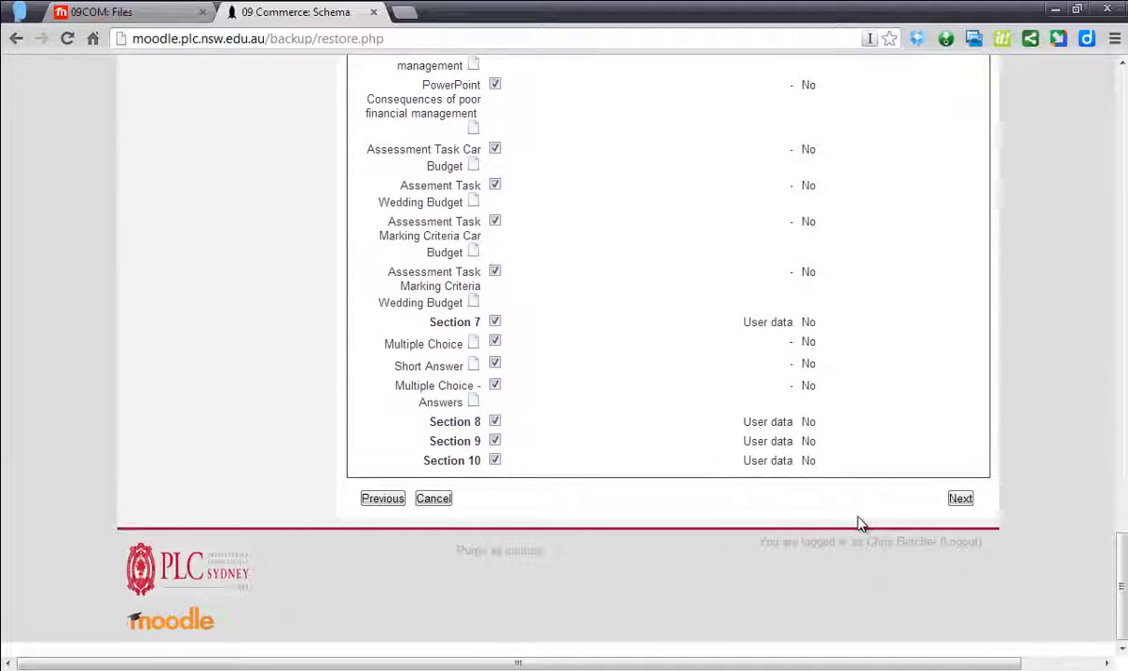
# - Accept the selected items, review the settings and perform the restore of Year 9 Commerce into 09COM
pyautogui.click(960, 501)
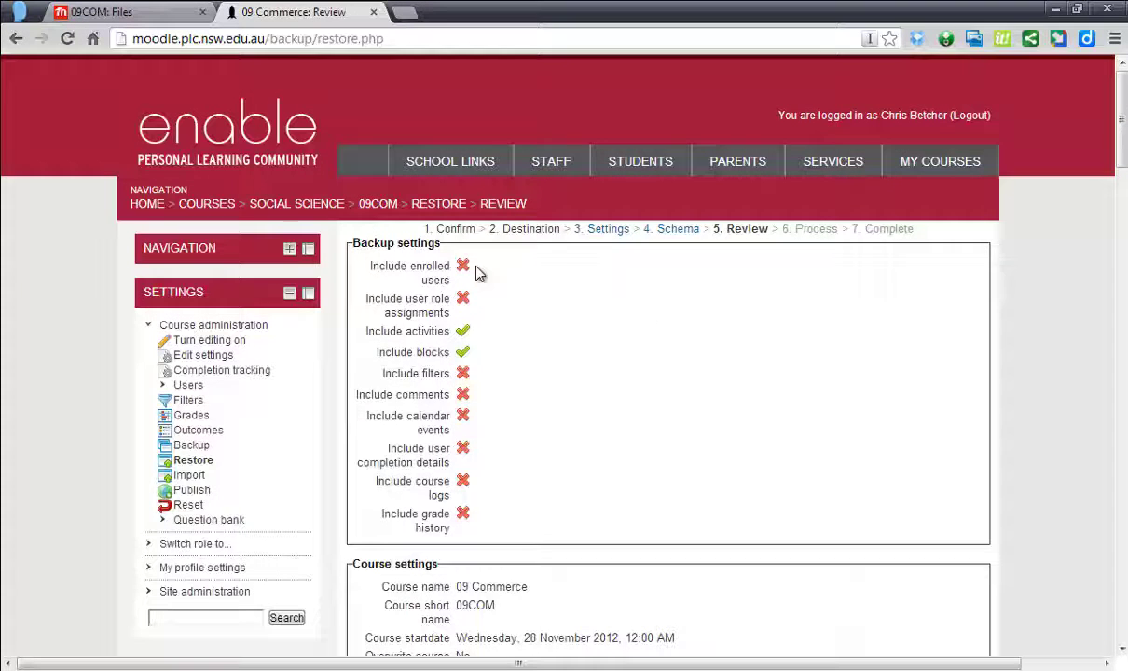
pyautogui.scroll(-5, 498, 386)
pyautogui.scroll(-4, 582, 359)
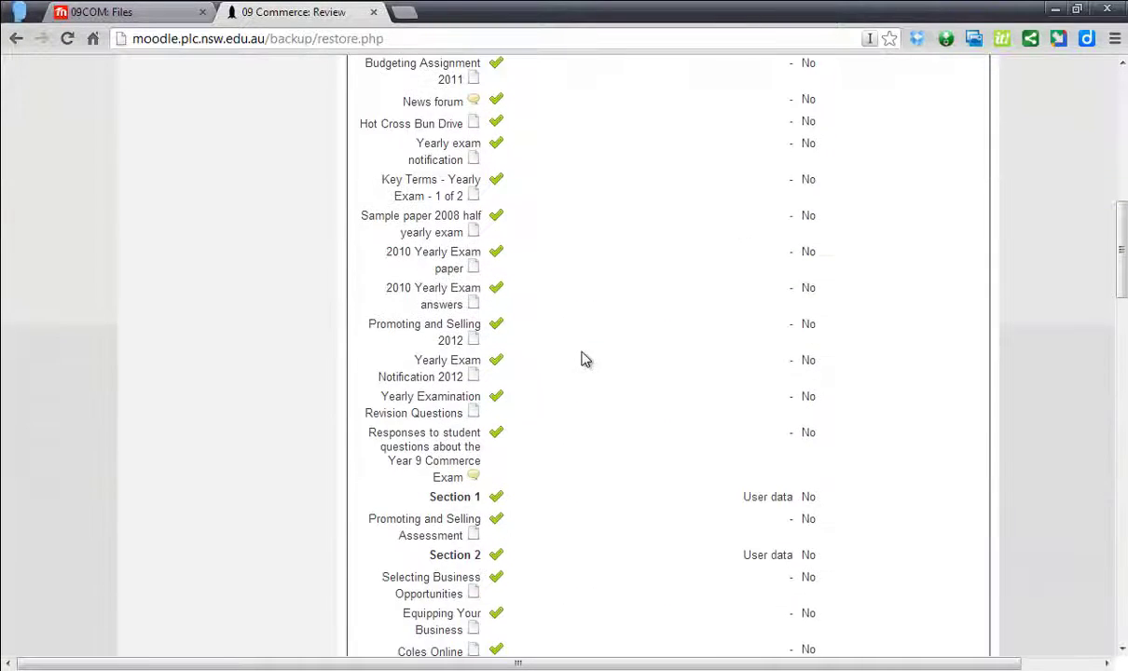
pyautogui.scroll(-3, 582, 359)
pyautogui.scroll(-2, 582, 359)
pyautogui.scroll(-4, 582, 359)
pyautogui.scroll(-1, 582, 359)
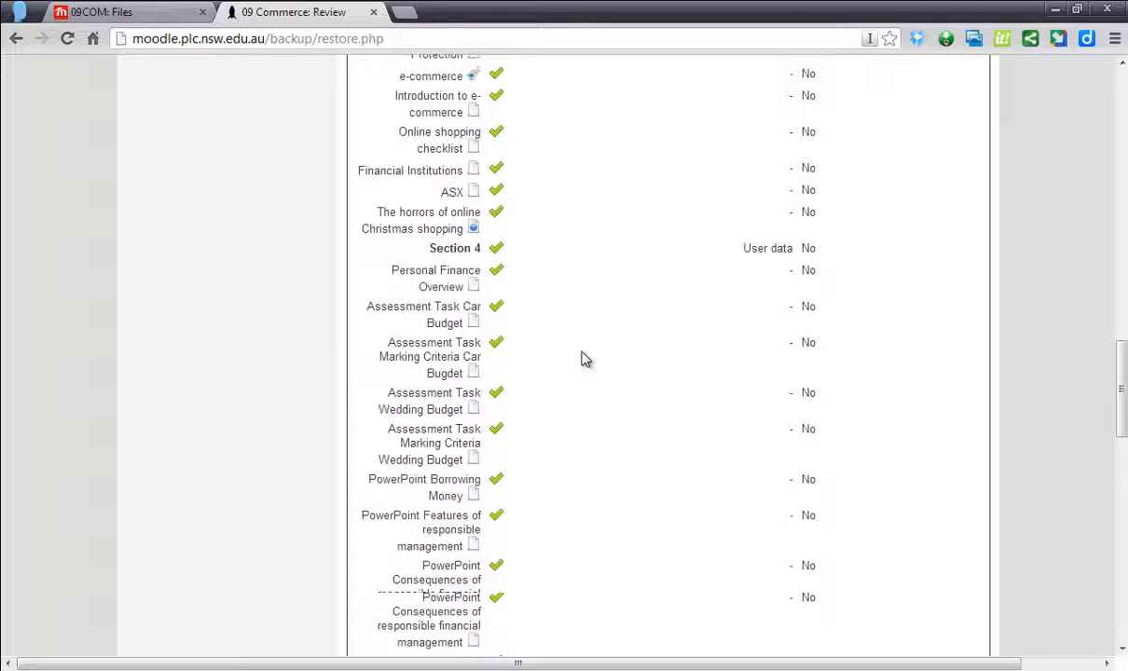
pyautogui.scroll(-4, 582, 359)
pyautogui.scroll(-5, 581, 359)
pyautogui.scroll(-4, 582, 359)
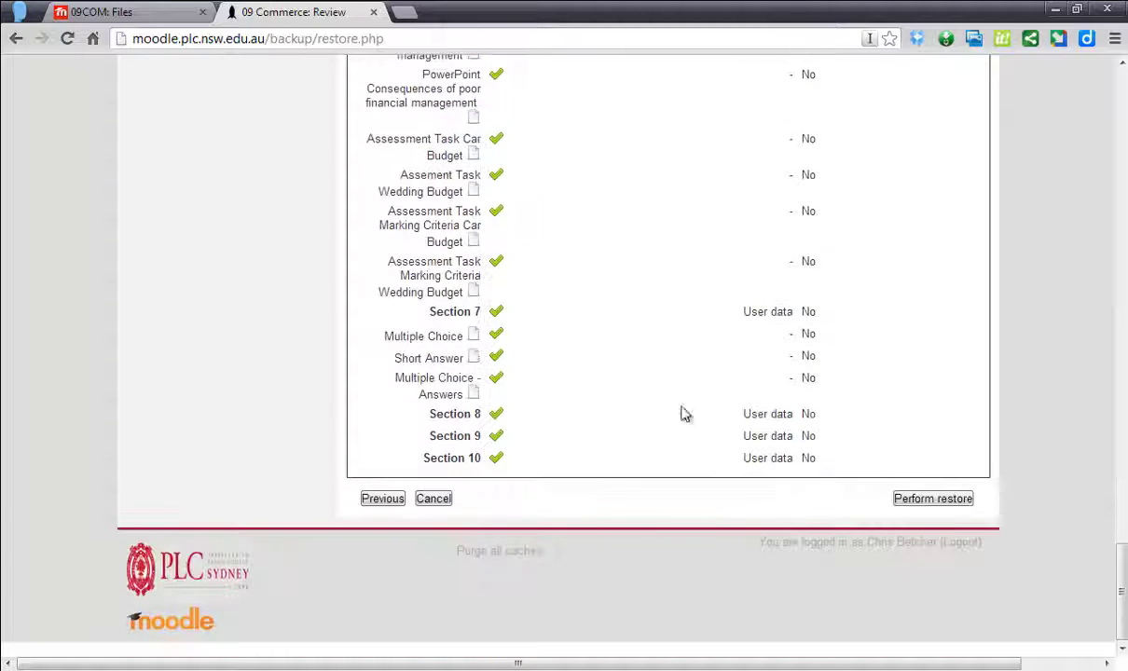
pyautogui.click(941, 501)
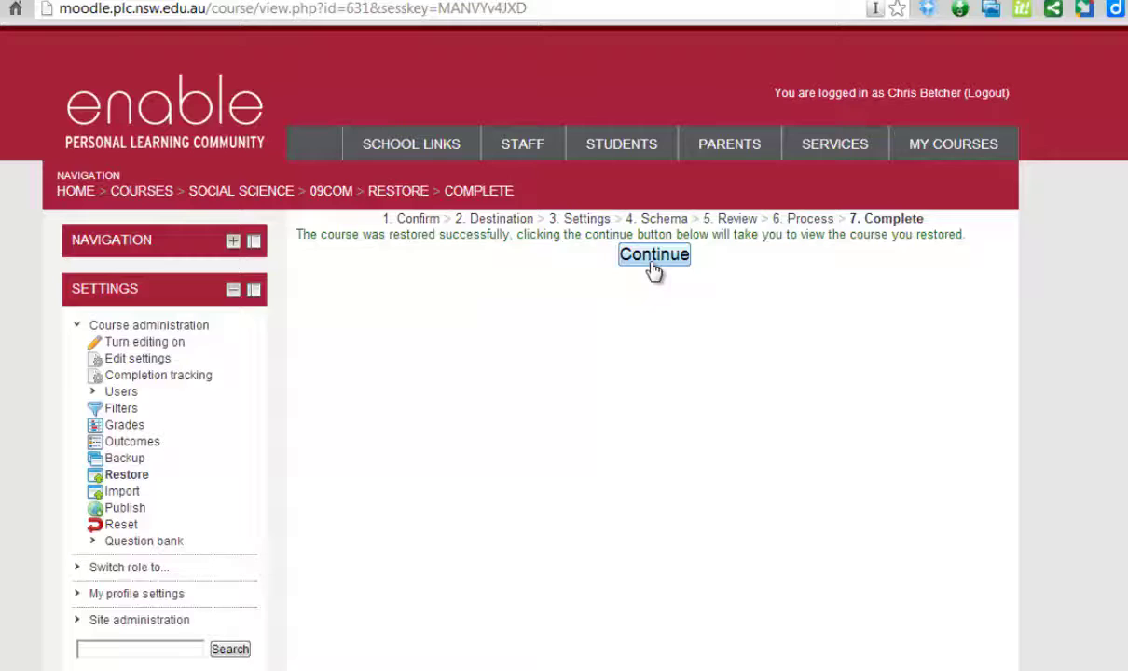
# - Open the restored 09COM course and scroll down through its Topics 1–10 resources
pyautogui.click(655, 256)
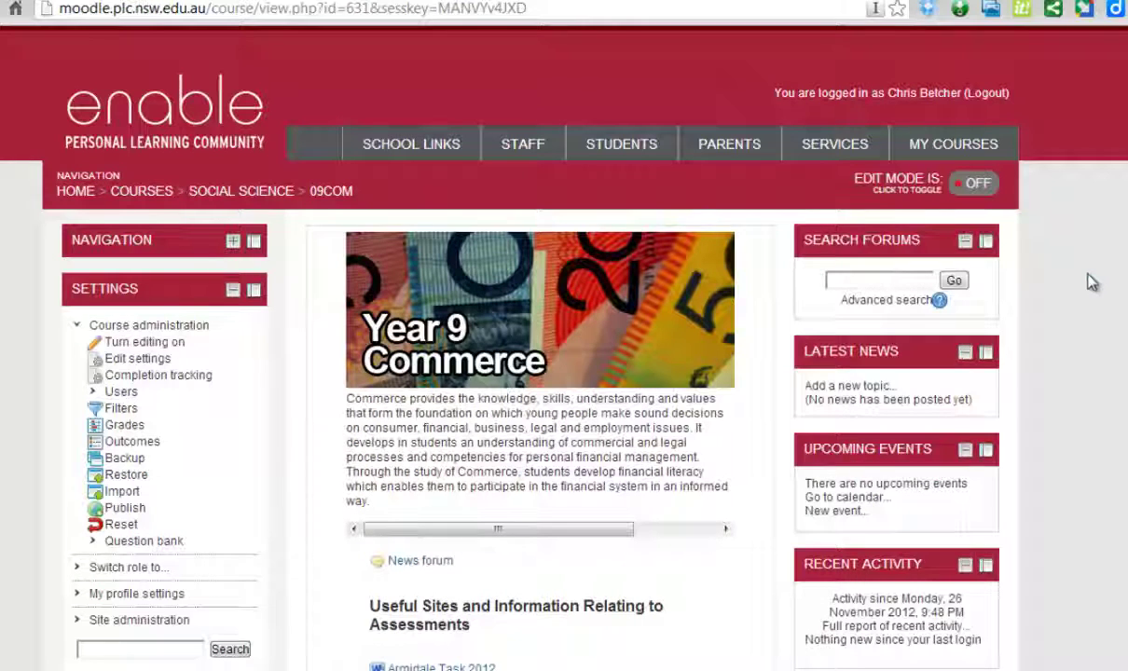
pyautogui.scroll(-1, 1089, 283)
pyautogui.scroll(-1, 1089, 282)
pyautogui.scroll(-5, 1089, 282)
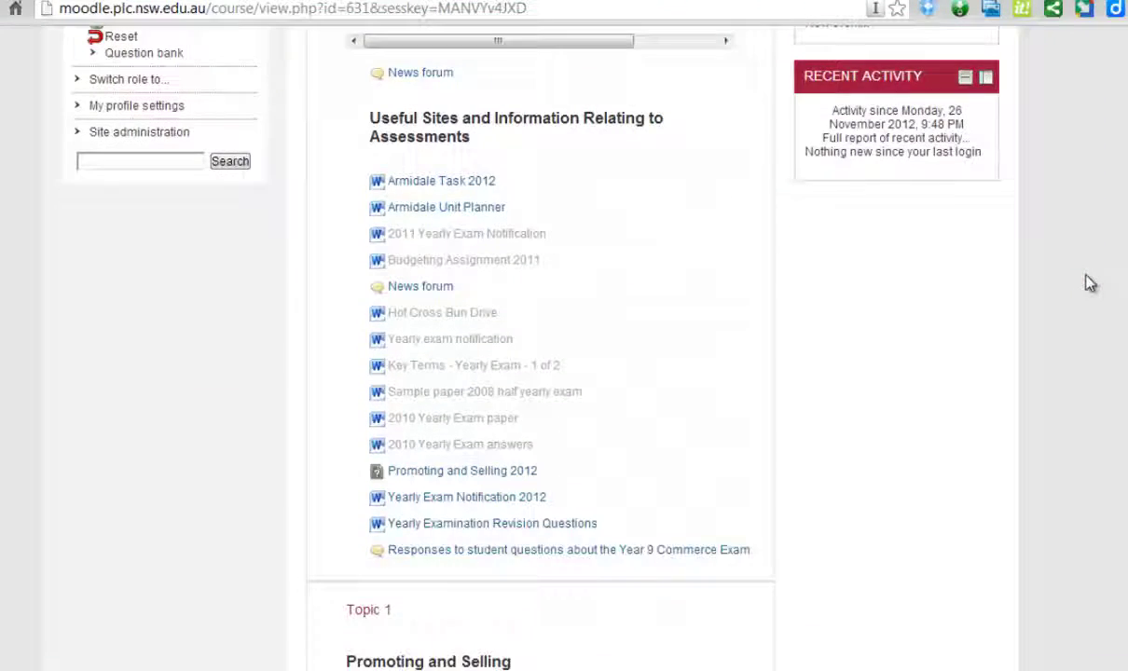
pyautogui.scroll(-2, 1091, 283)
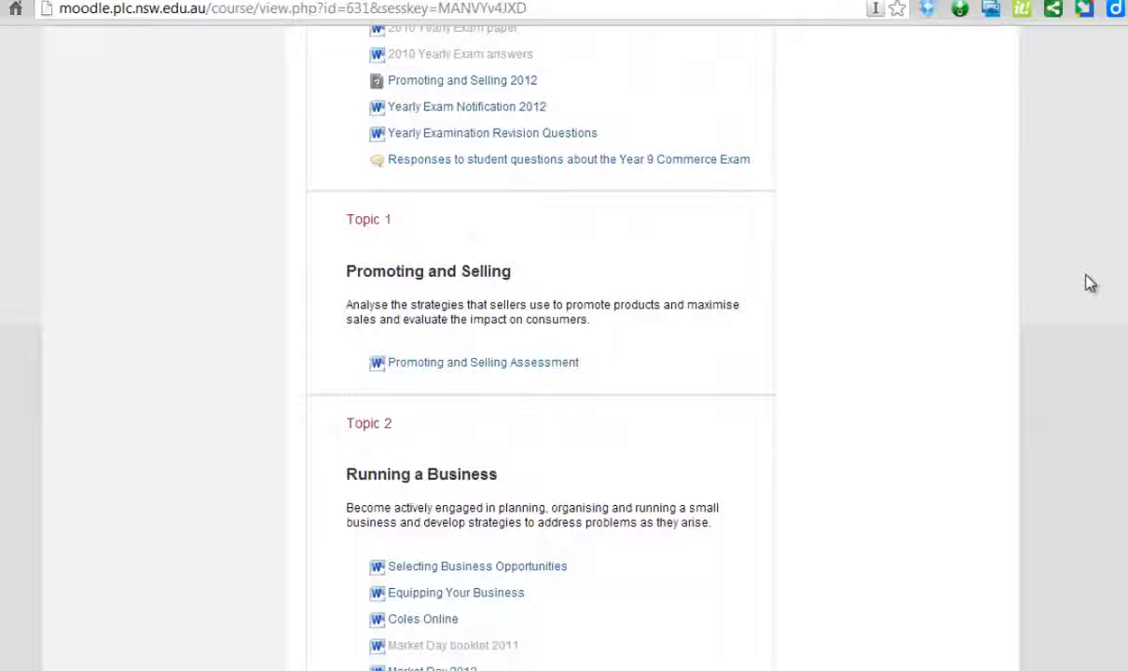
pyautogui.scroll(-3, 1091, 283)
pyautogui.scroll(-3, 1091, 283)
pyautogui.scroll(-1, 1091, 283)
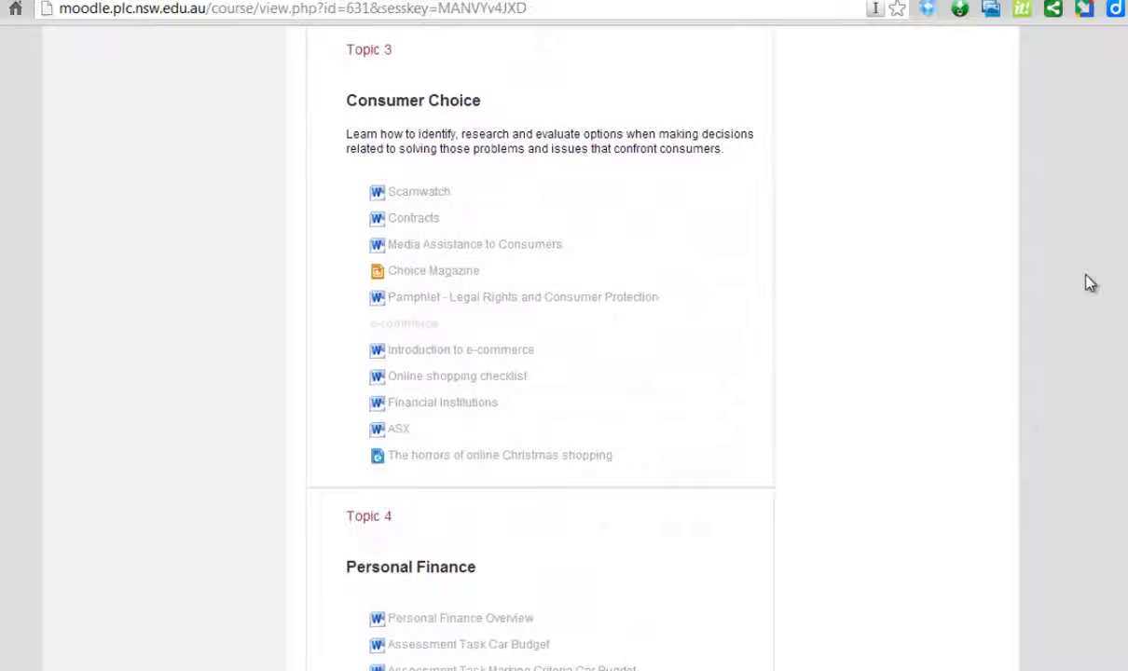
pyautogui.scroll(-3, 1090, 284)
pyautogui.scroll(-2, 1091, 283)
pyautogui.scroll(-2, 1091, 284)
pyautogui.scroll(-3, 1091, 284)
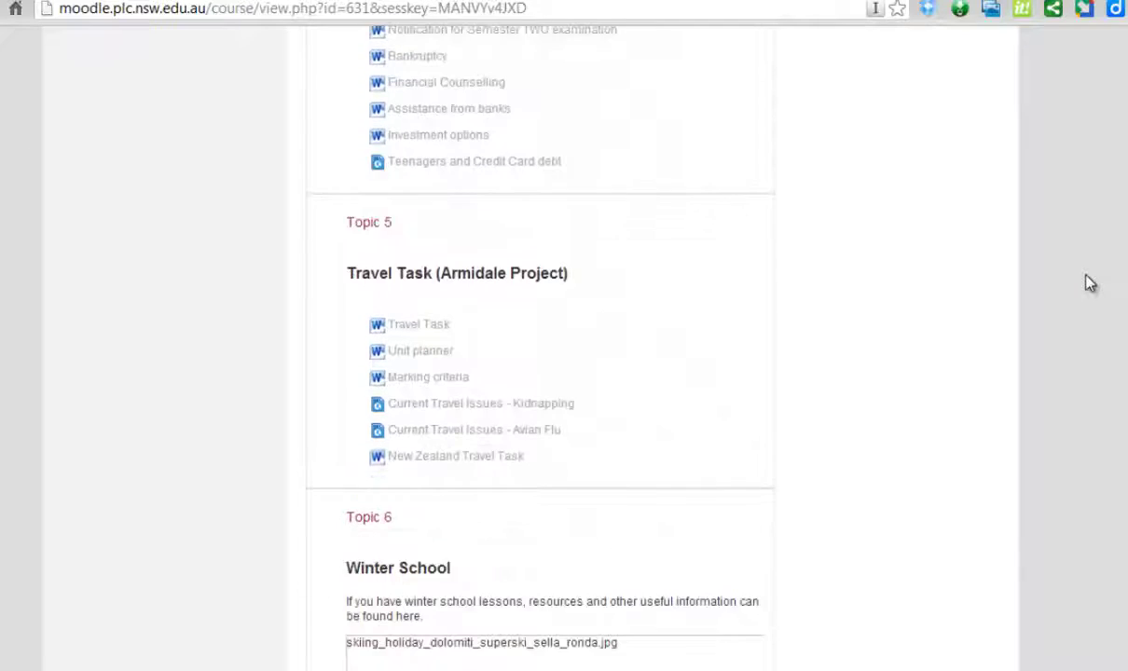
pyautogui.scroll(-3, 1091, 283)
pyautogui.scroll(-3, 1090, 284)
pyautogui.scroll(-3, 1091, 283)
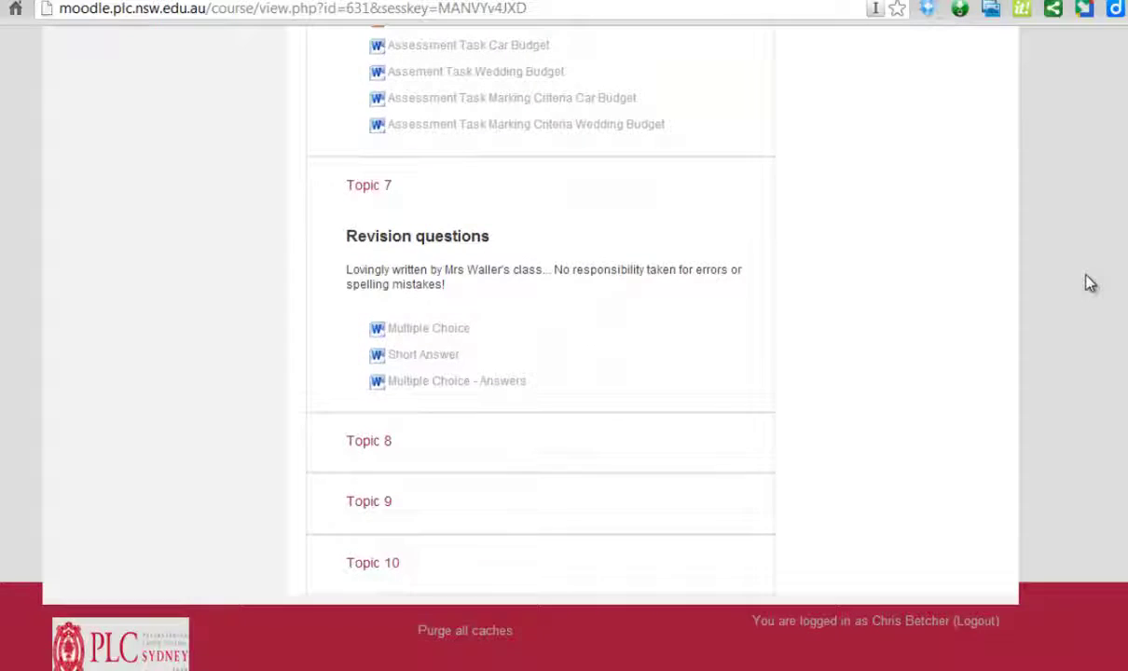
pyautogui.scroll(-1, 1091, 284)
# - Scroll back up to the Year 9 Commerce banner and description at the top of the course
pyautogui.scroll(6, 1091, 284)
pyautogui.scroll(5, 1090, 284)
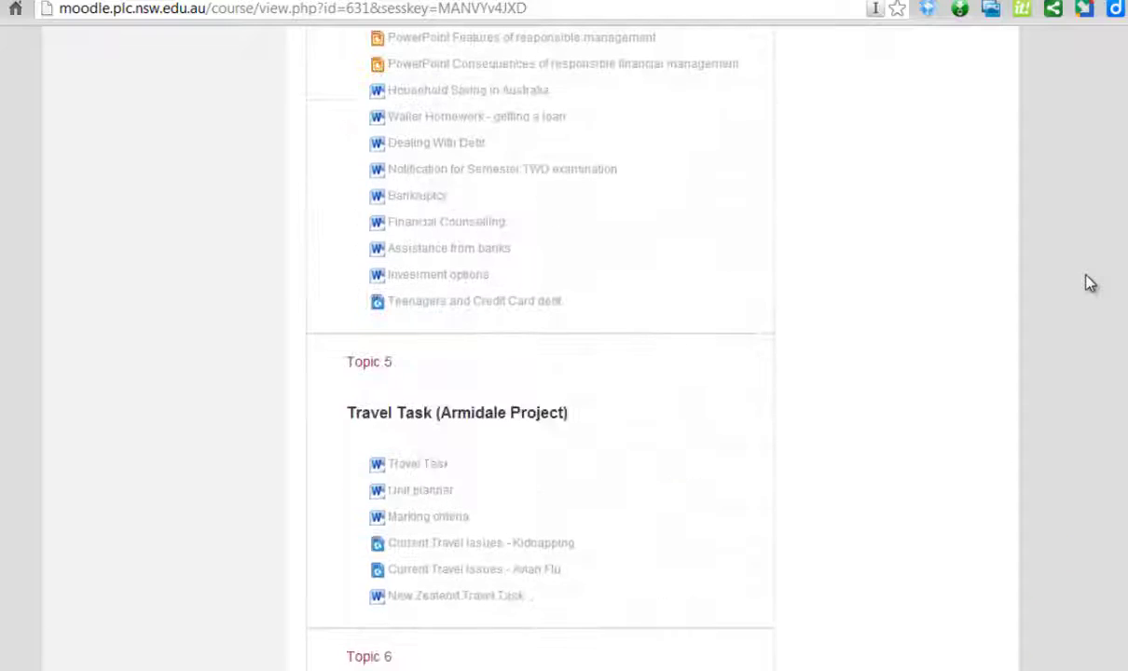
pyautogui.scroll(-1, 1091, 283)
pyautogui.scroll(-4, 1091, 284)
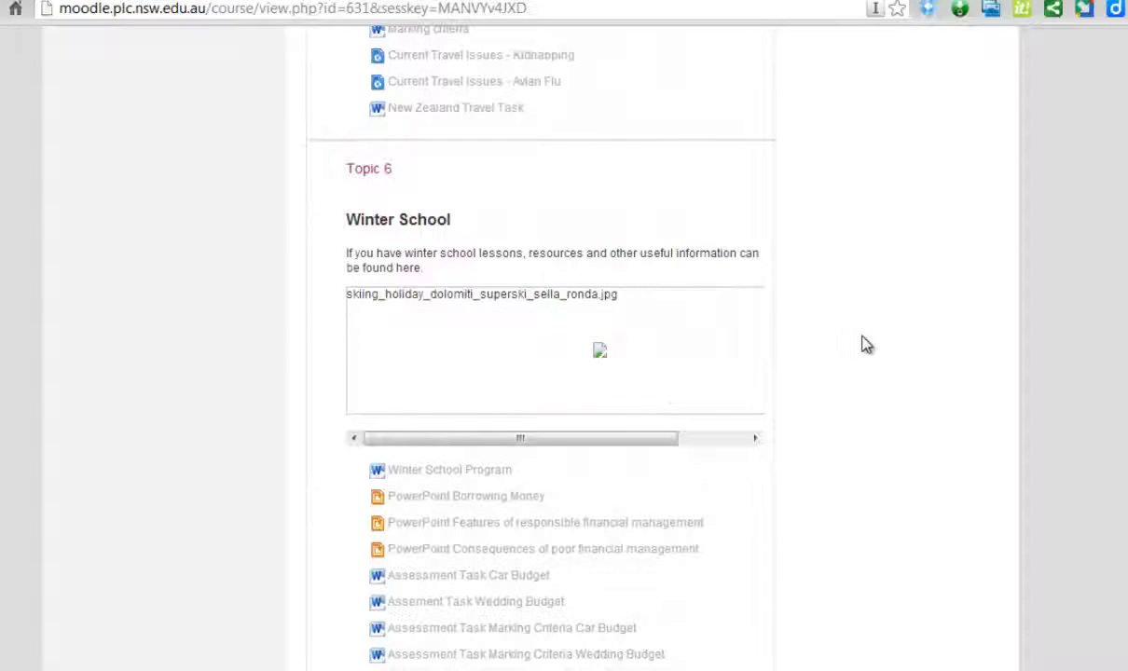
pyautogui.scroll(5, 865, 345)
pyautogui.scroll(5, 865, 345)
pyautogui.scroll(5, 865, 345)
pyautogui.scroll(5, 865, 345)
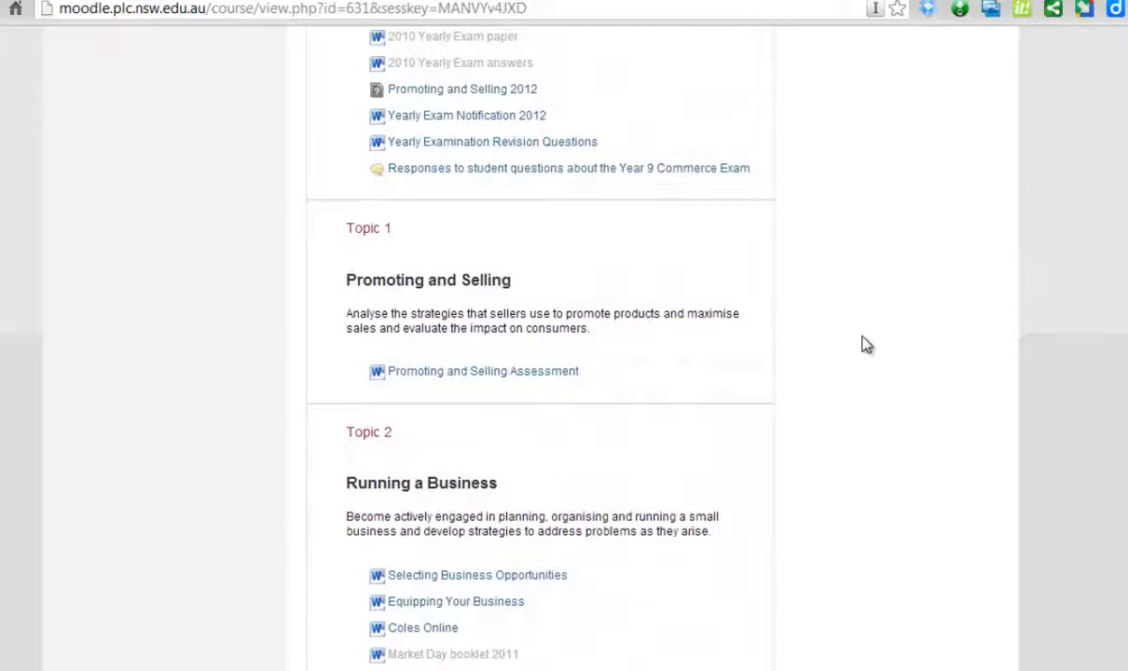
pyautogui.scroll(5, 865, 345)
pyautogui.scroll(2, 866, 345)
pyautogui.scroll(1, 865, 345)
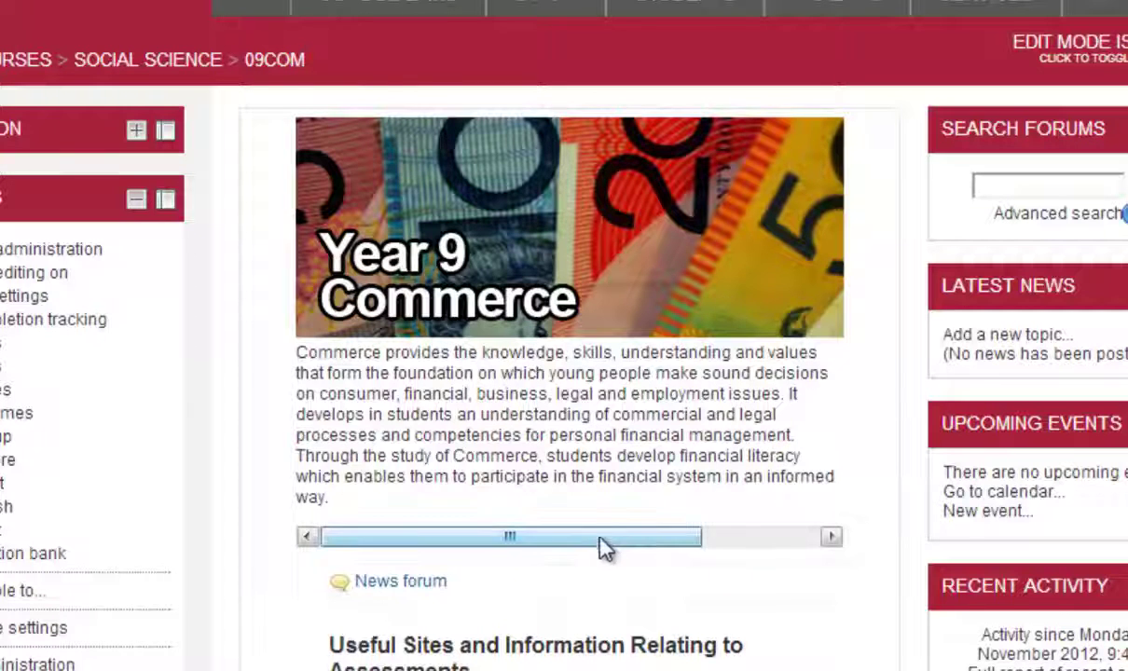
pyautogui.moveTo(599, 538)
pyautogui.mouseDown()
pyautogui.moveTo(776, 541)
pyautogui.moveTo(454, 548)
pyautogui.mouseUp()
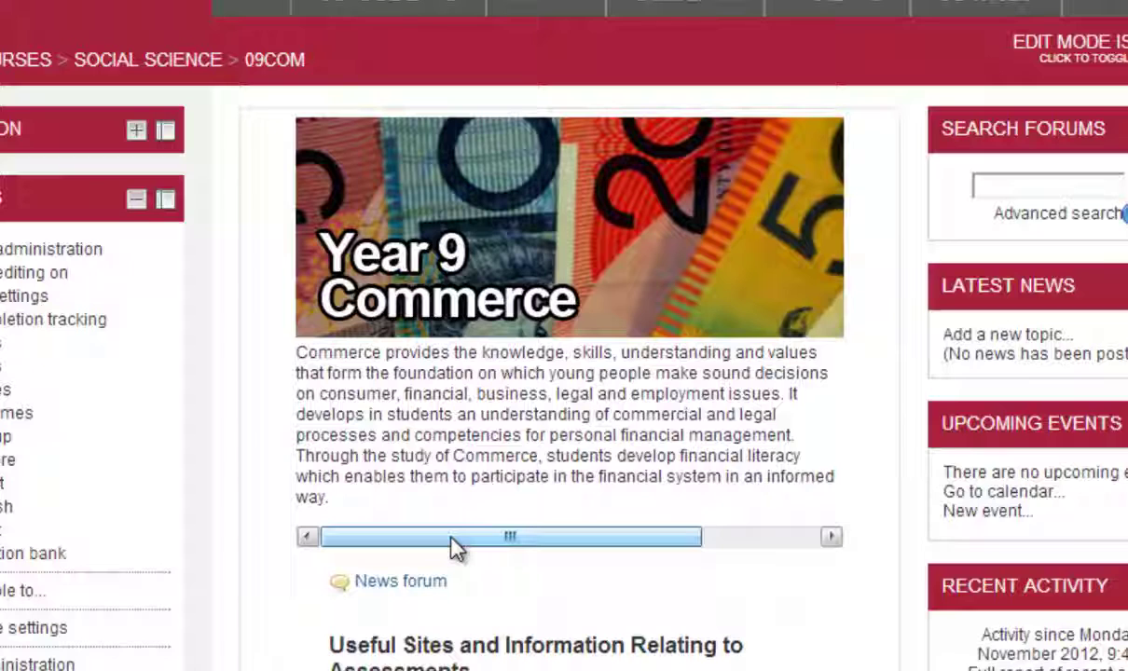